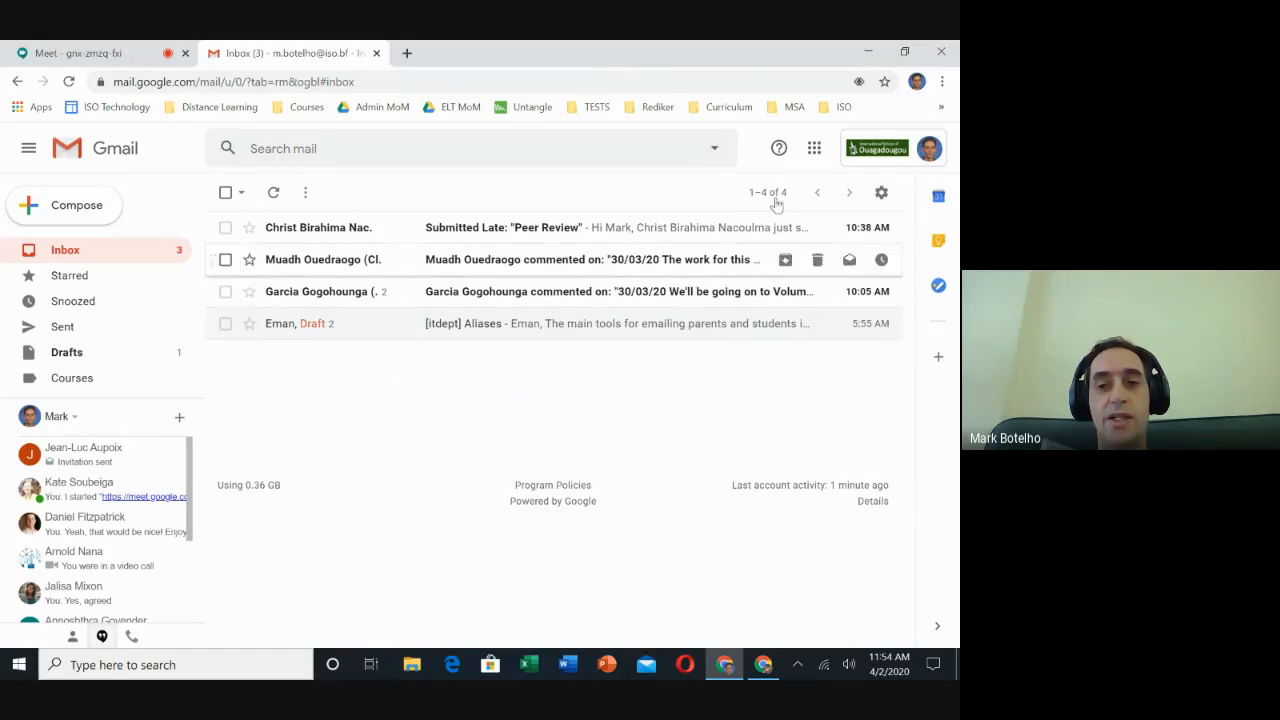
Open Google Groups from the Google apps launcher.
{"action": "left_click", "coordinate": [816, 149]}
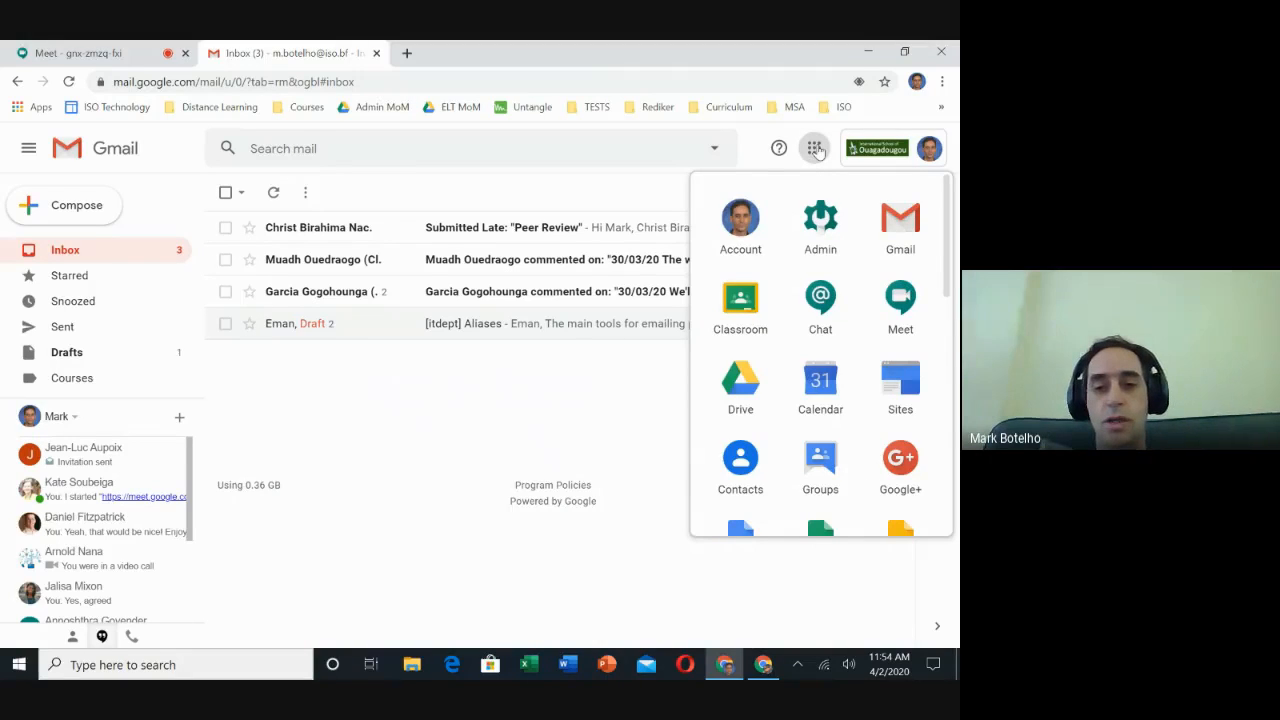
{"action": "scroll", "coordinate": [848, 327], "scroll_direction": "down", "scroll_amount": 1}
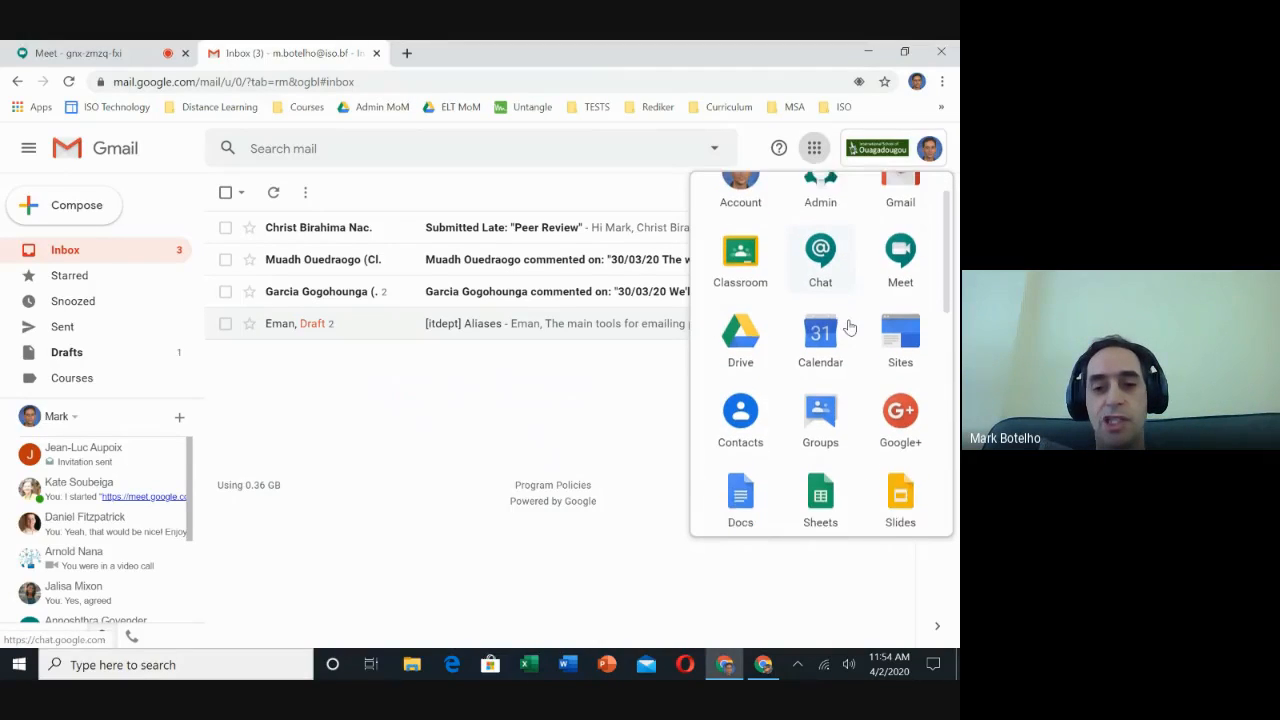
{"action": "scroll", "coordinate": [845, 330], "scroll_direction": "down", "scroll_amount": 2}
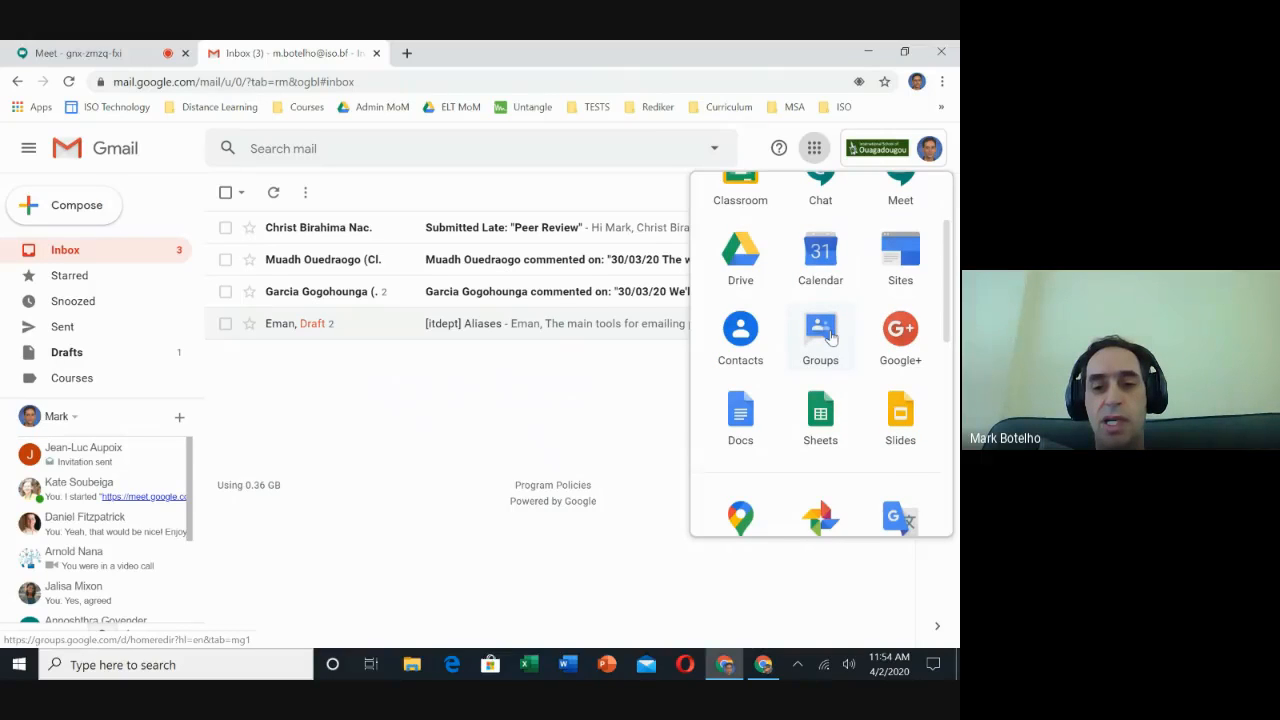
{"action": "scroll", "coordinate": [830, 338], "scroll_direction": "down", "scroll_amount": 4}
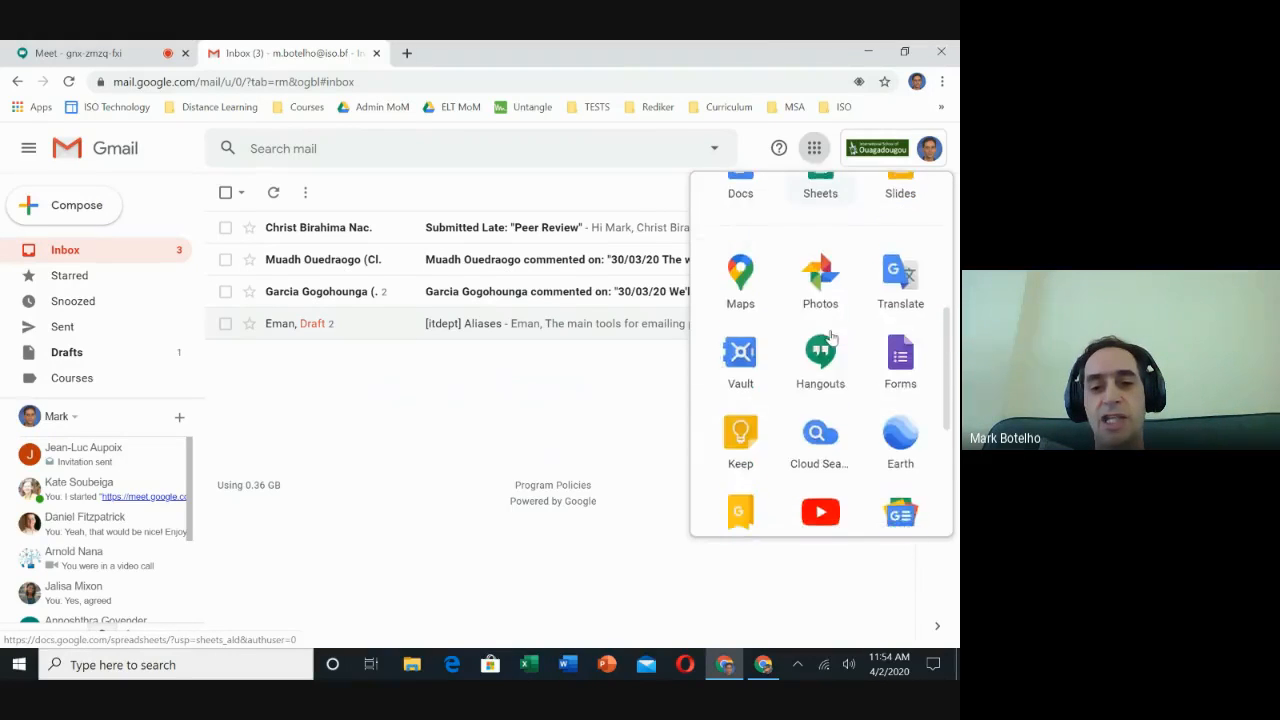
{"action": "scroll", "coordinate": [830, 338], "scroll_direction": "down", "scroll_amount": 2}
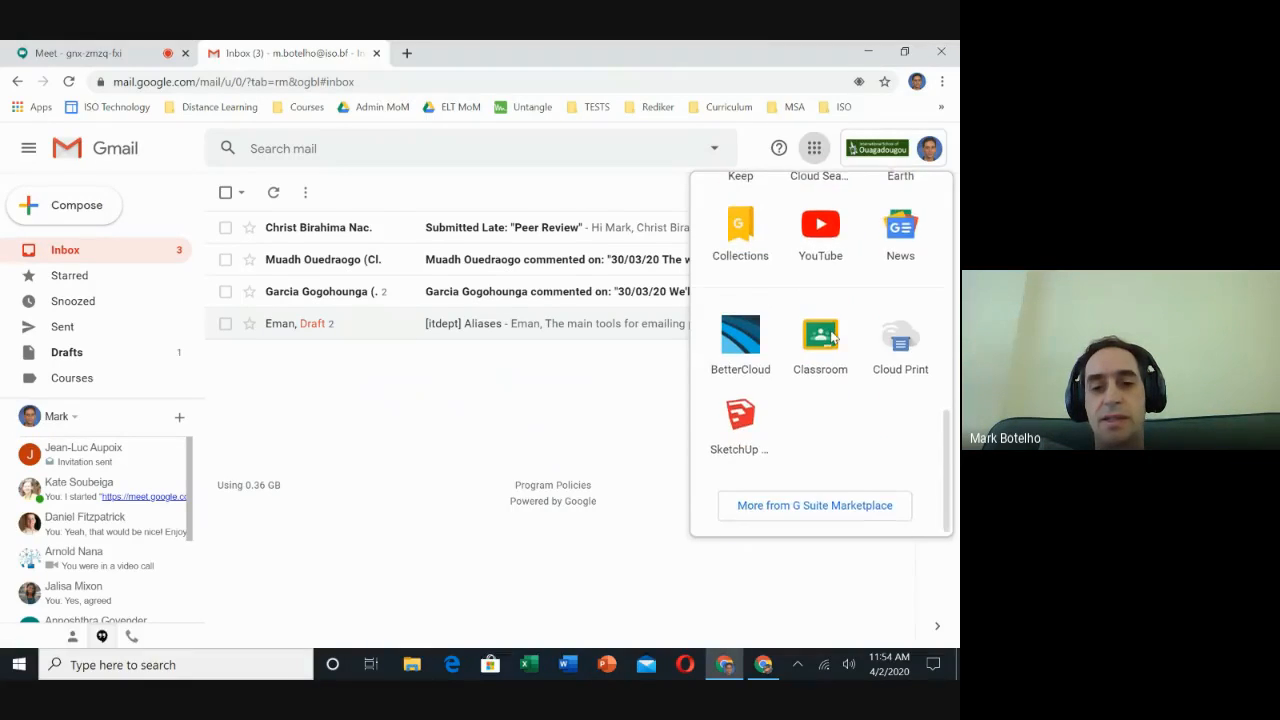
{"action": "scroll", "coordinate": [830, 338], "scroll_direction": "up", "scroll_amount": 5}
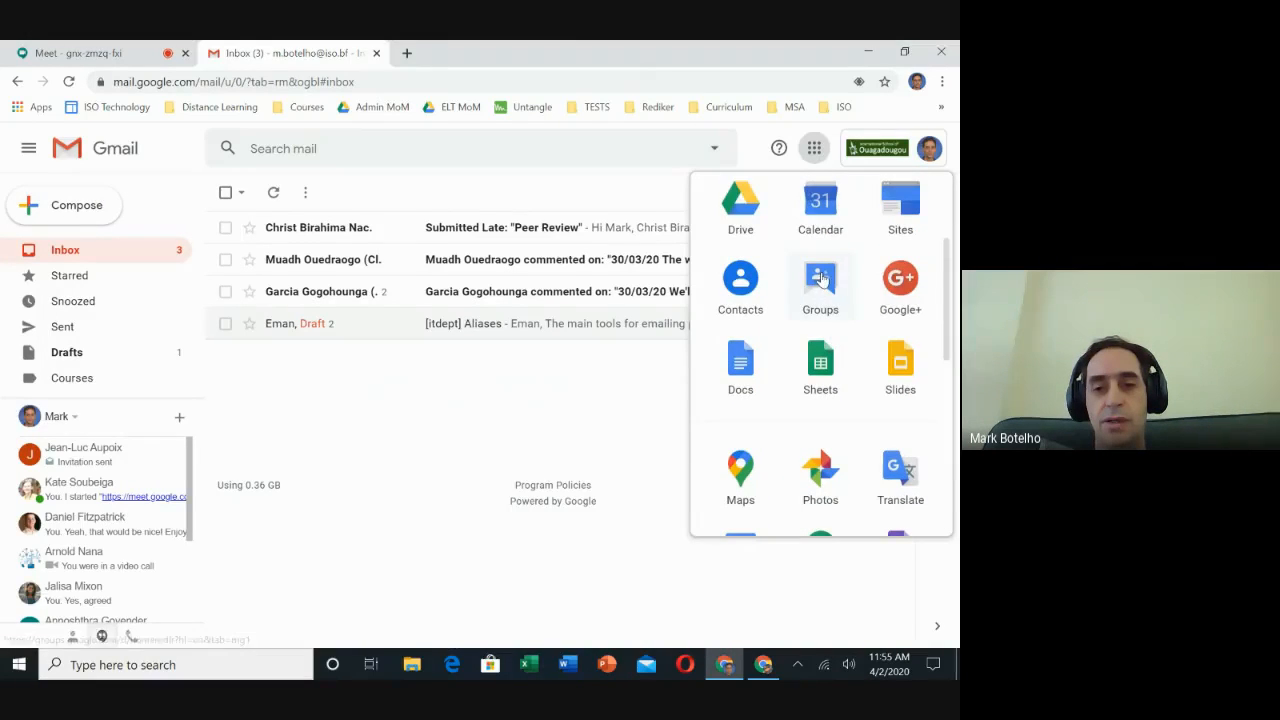
{"action": "left_click", "coordinate": [822, 280]}
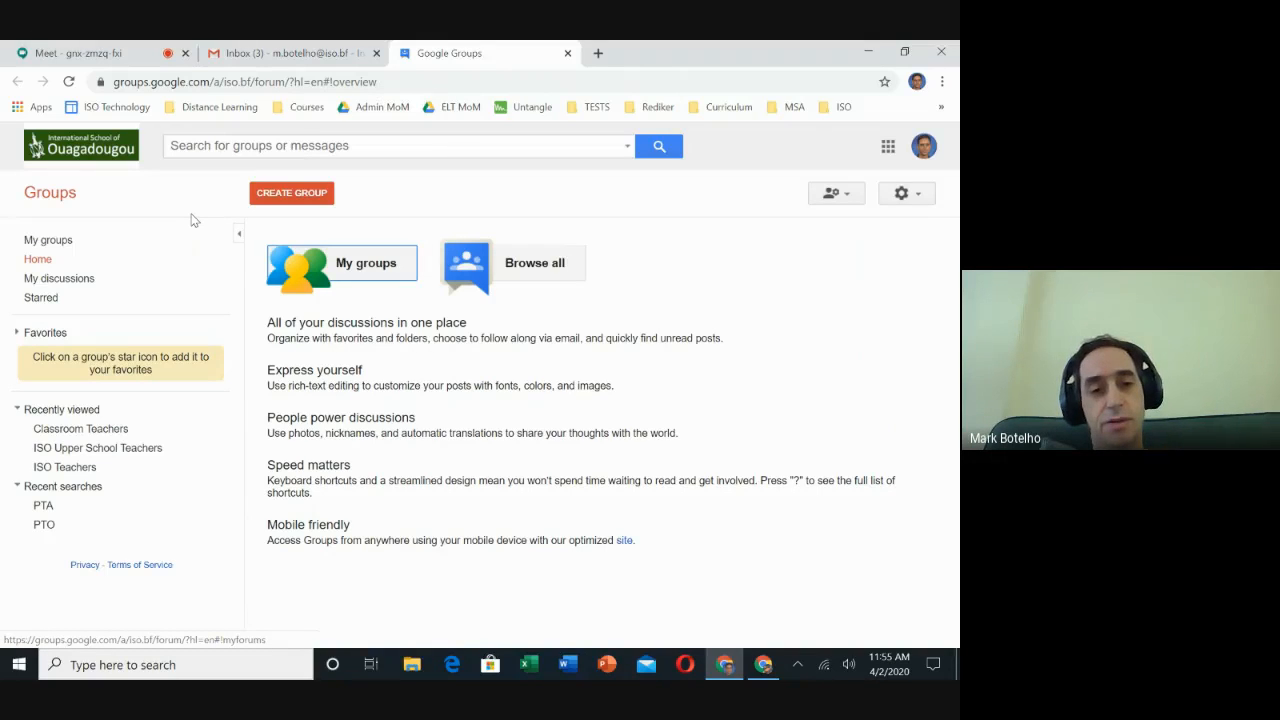
Start creating a new group from My groups and name it Group 8 Students.
{"action": "left_click", "coordinate": [61, 246]}
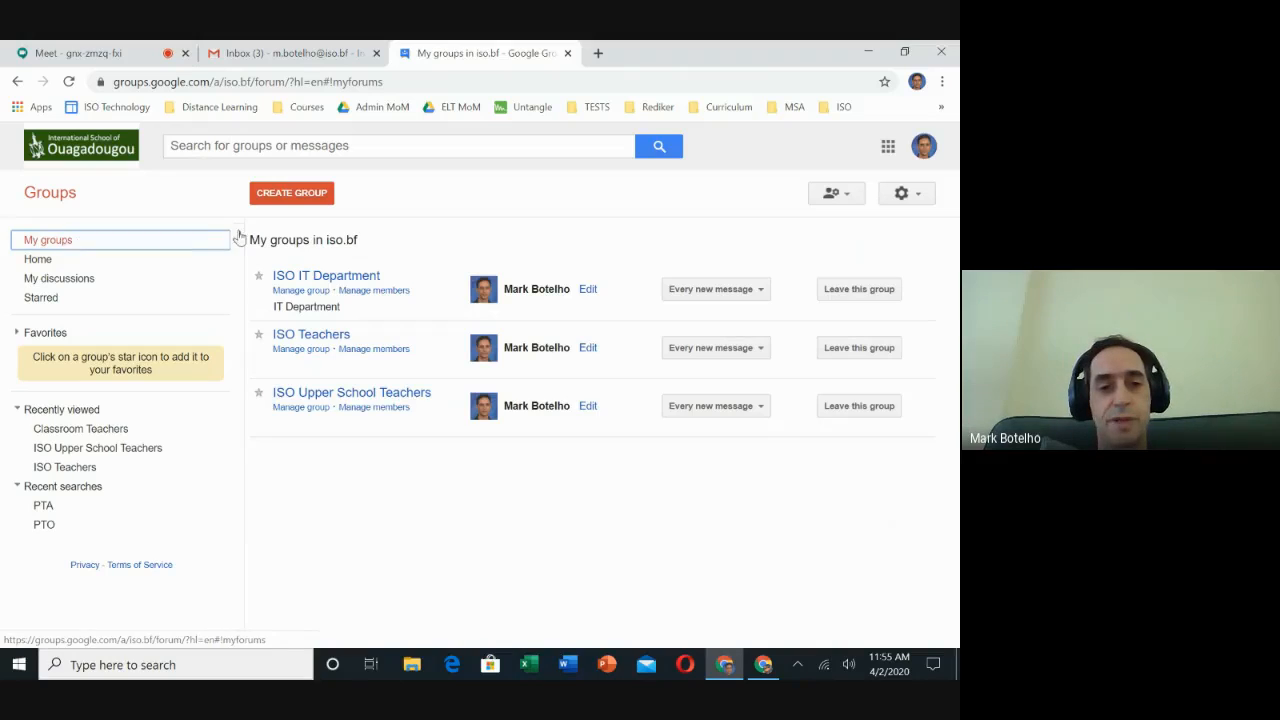
{"action": "left_click", "coordinate": [292, 195]}
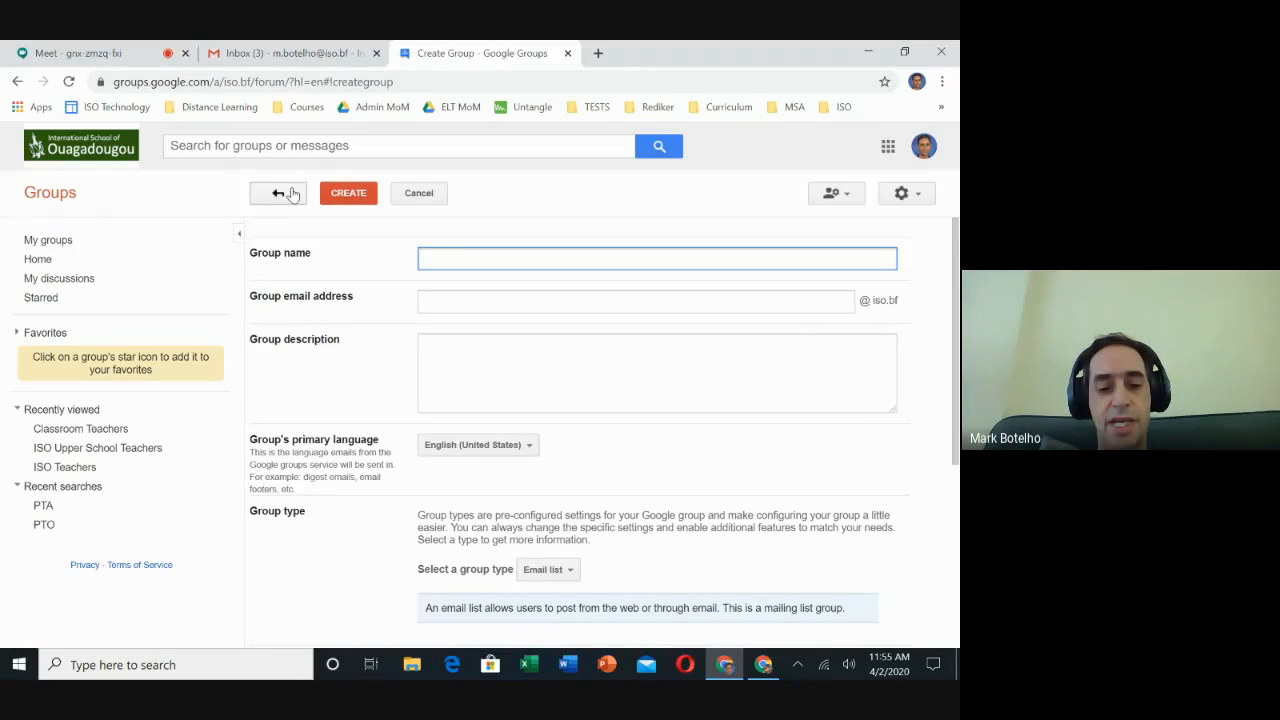
{"action": "type", "text": "Group"}
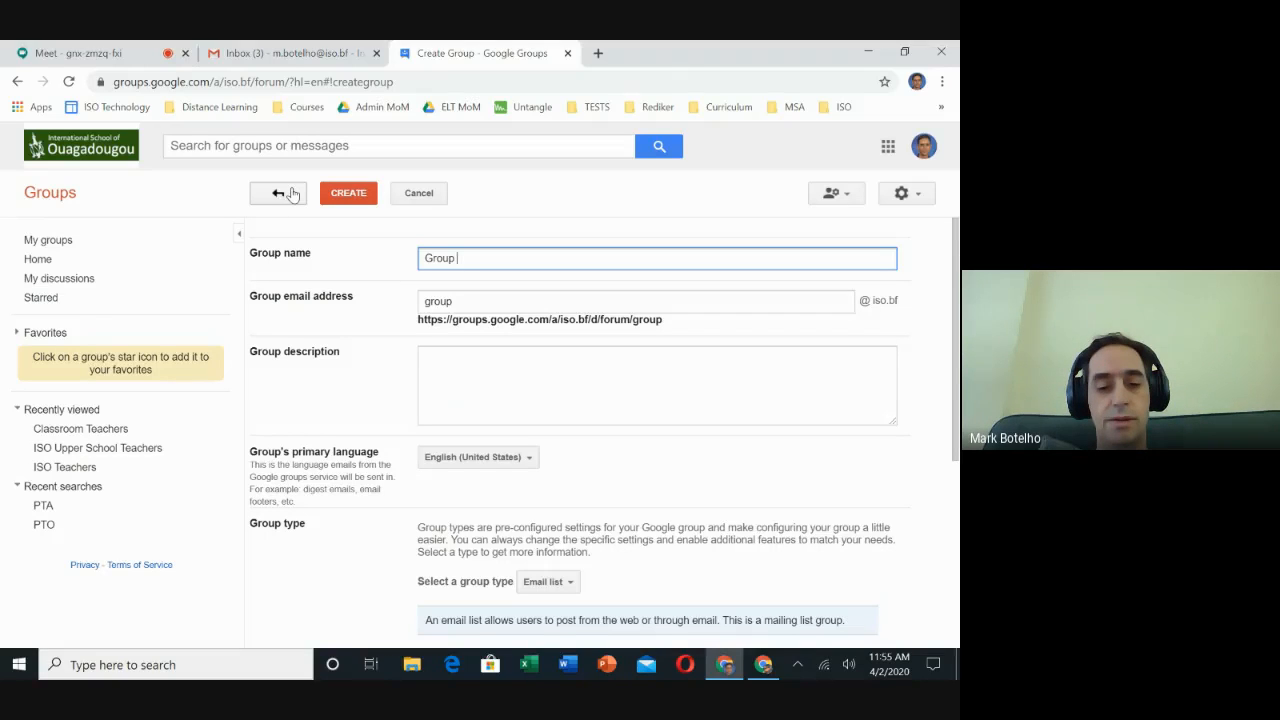
{"action": "type", "text": " 8 "}
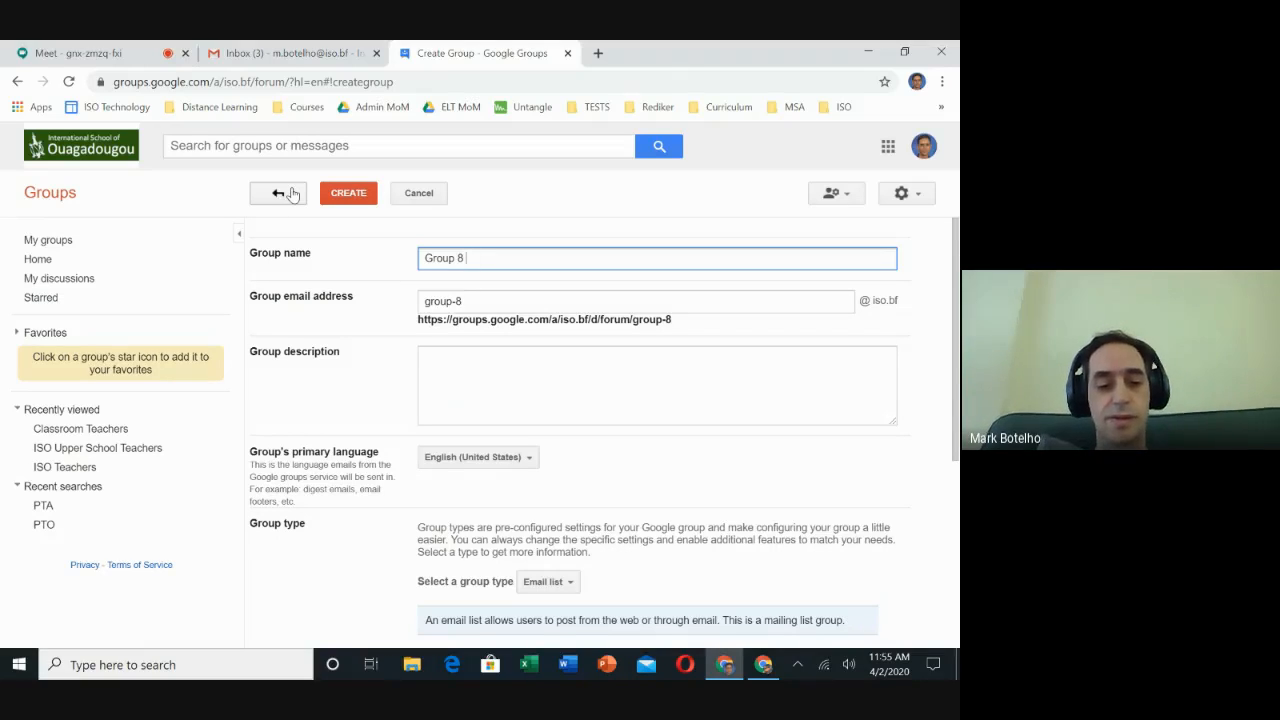
{"action": "type", "text": "Students"}
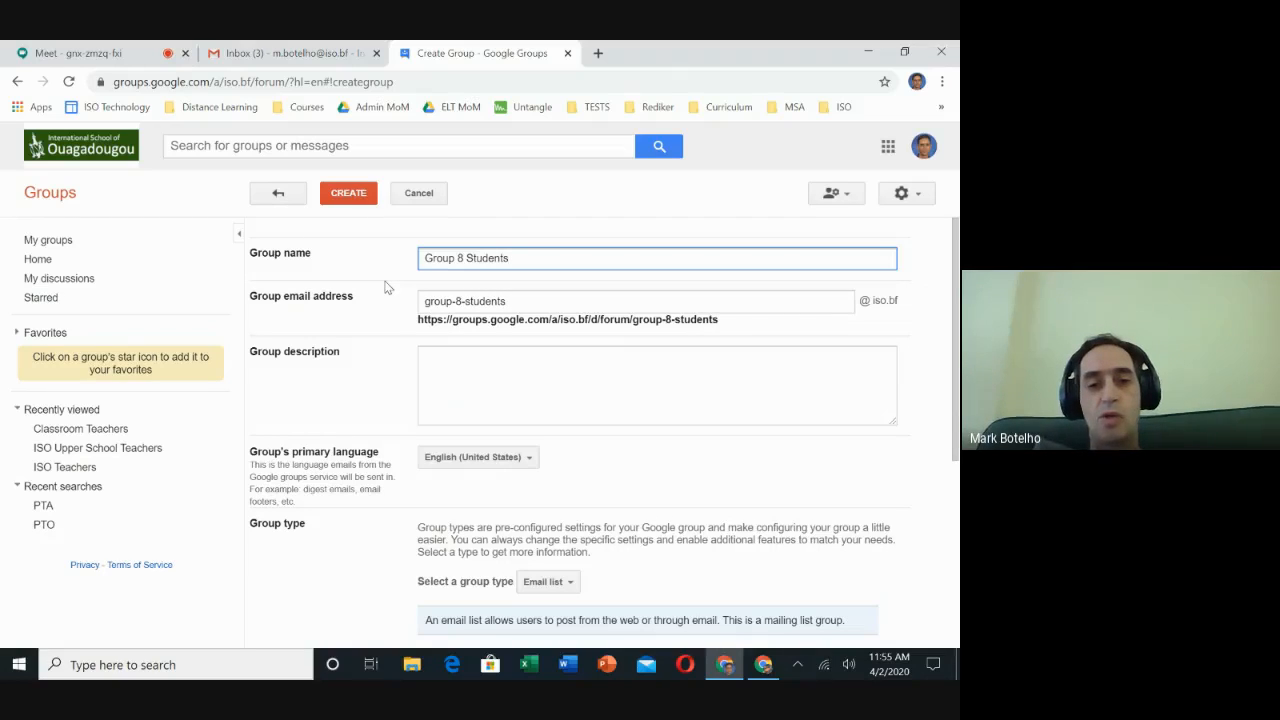
{"action": "left_click", "coordinate": [463, 260]}
{"action": "key", "text": "BackSpace"}
{"action": "type", "text": "20"}
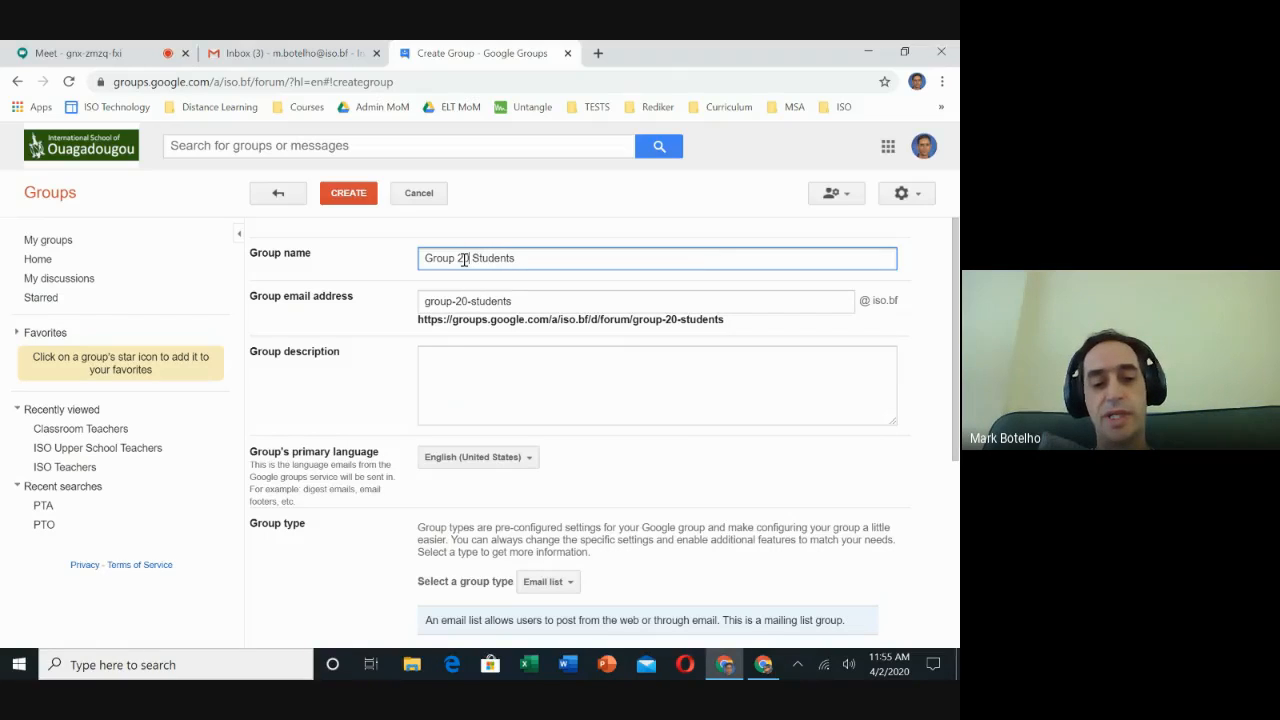
{"action": "type", "text": "25"}
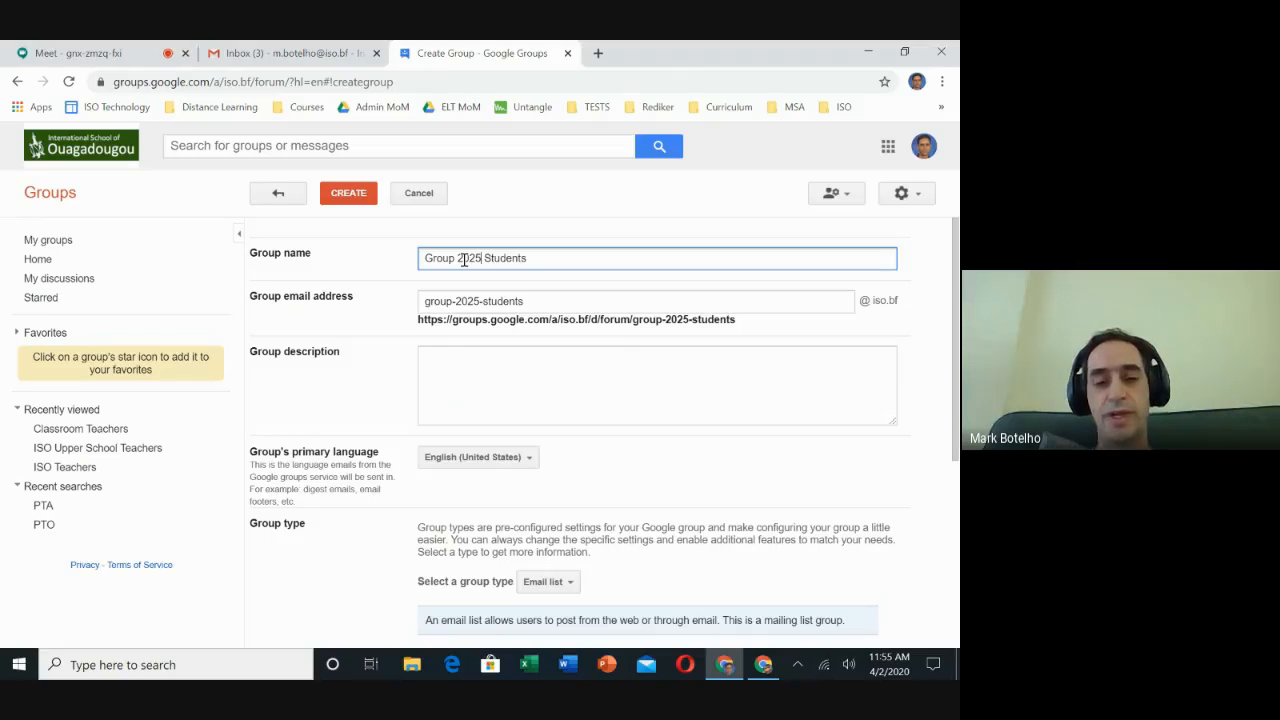
{"action": "key", "text": "BackSpace"}
{"action": "key", "text": "BackSpace"}
{"action": "key", "text": "BackSpace"}
{"action": "key", "text": "BackSpace"}
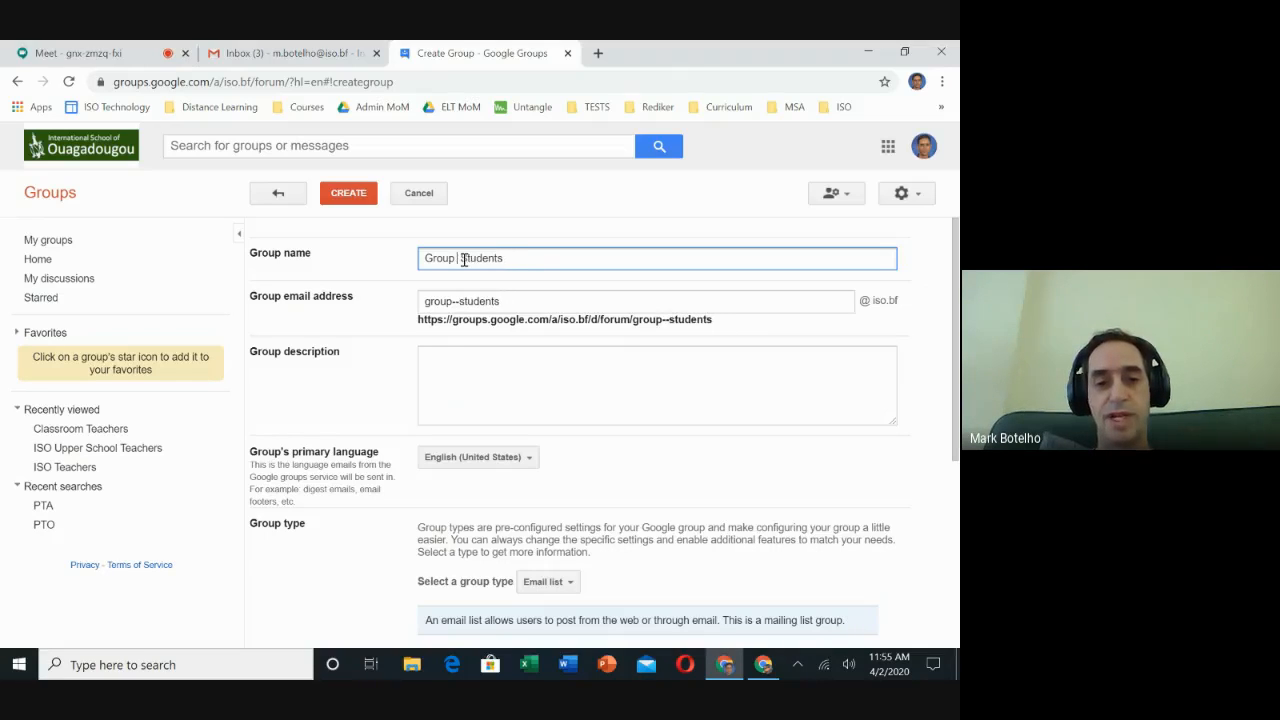
{"action": "type", "text": "8"}
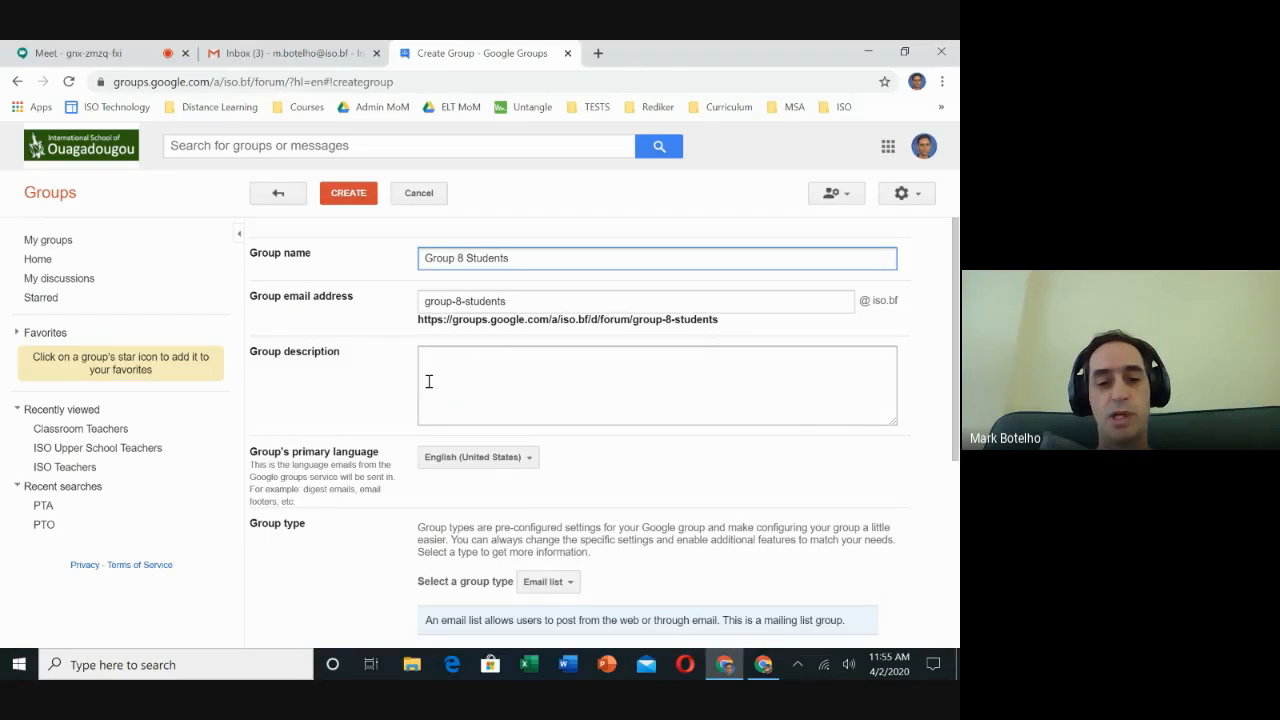
Review the available group types and keep Email list selected.
{"action": "scroll", "coordinate": [428, 381], "scroll_direction": "down", "scroll_amount": 2}
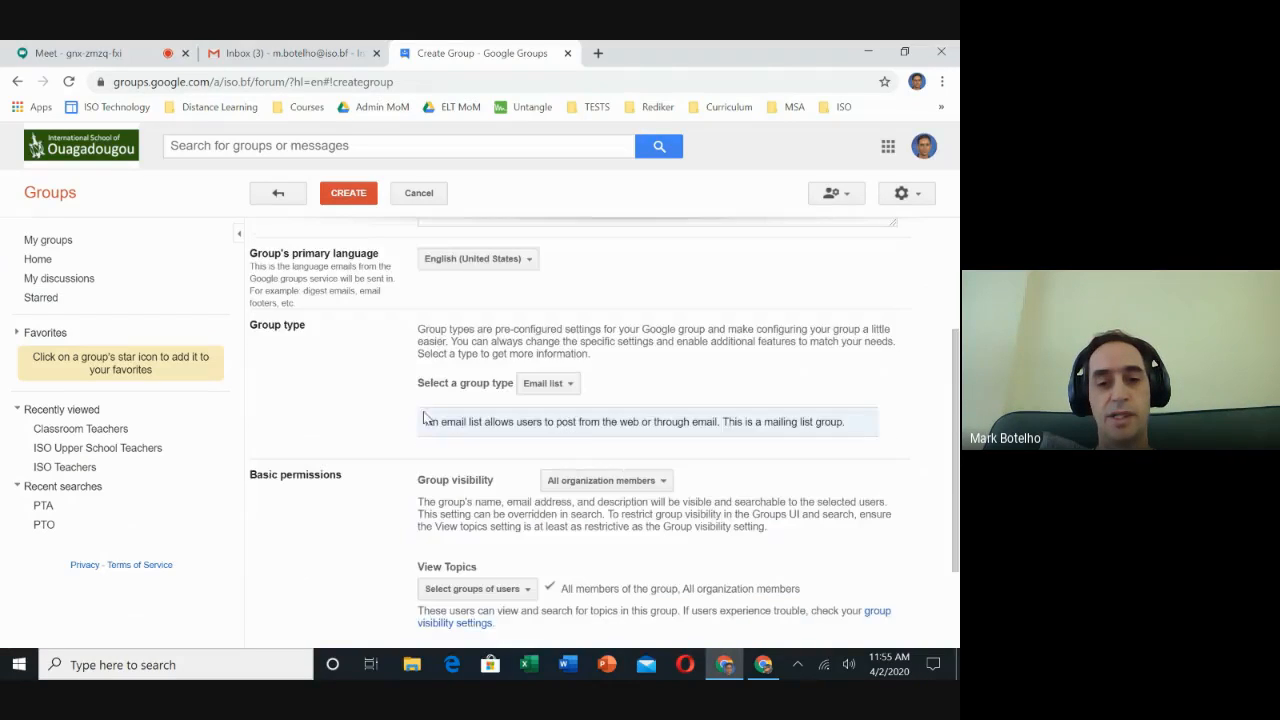
{"action": "left_click", "coordinate": [570, 387]}
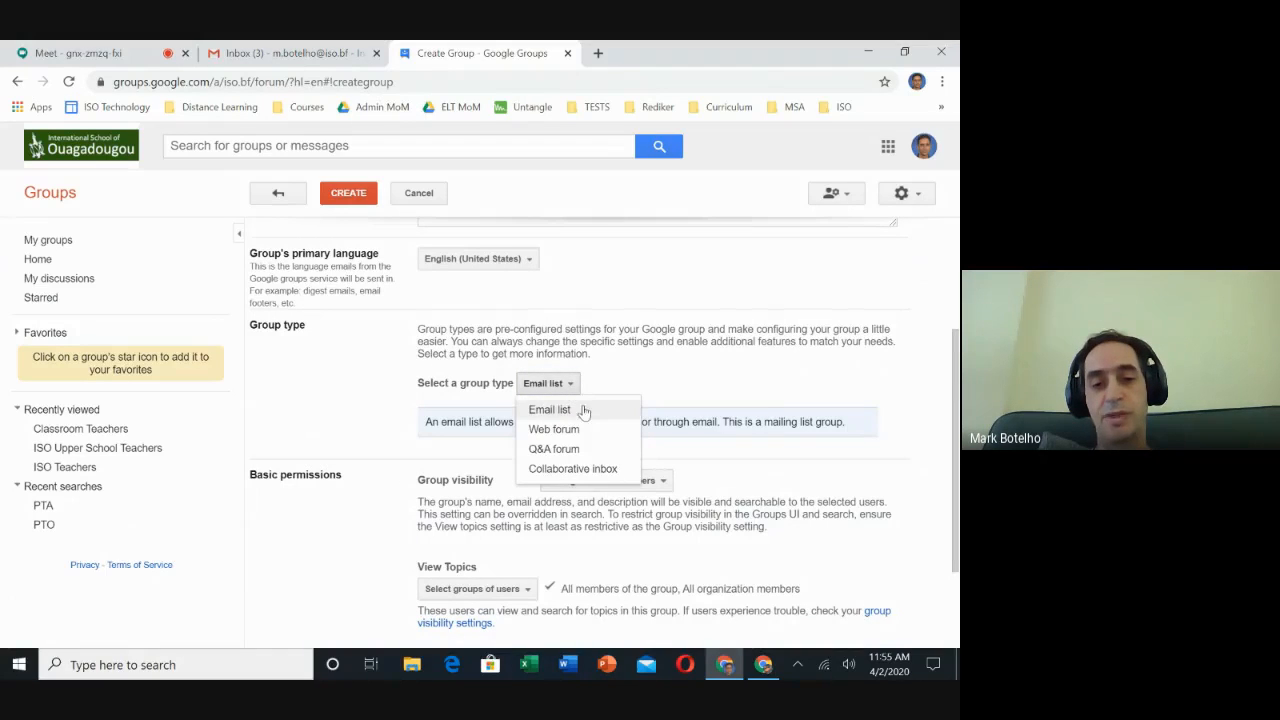
{"action": "left_click", "coordinate": [613, 384]}
{"action": "scroll", "coordinate": [613, 383], "scroll_direction": "down", "scroll_amount": 2}
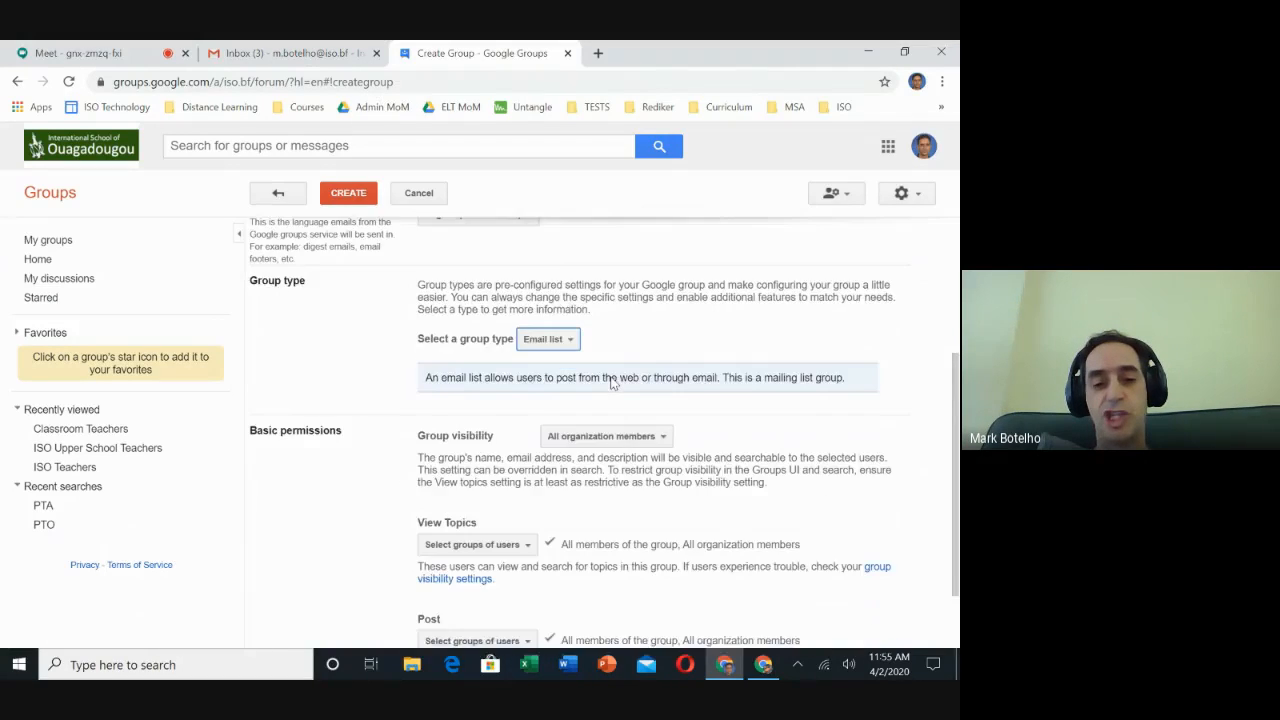
{"action": "scroll", "coordinate": [611, 377], "scroll_direction": "up", "scroll_amount": 4}
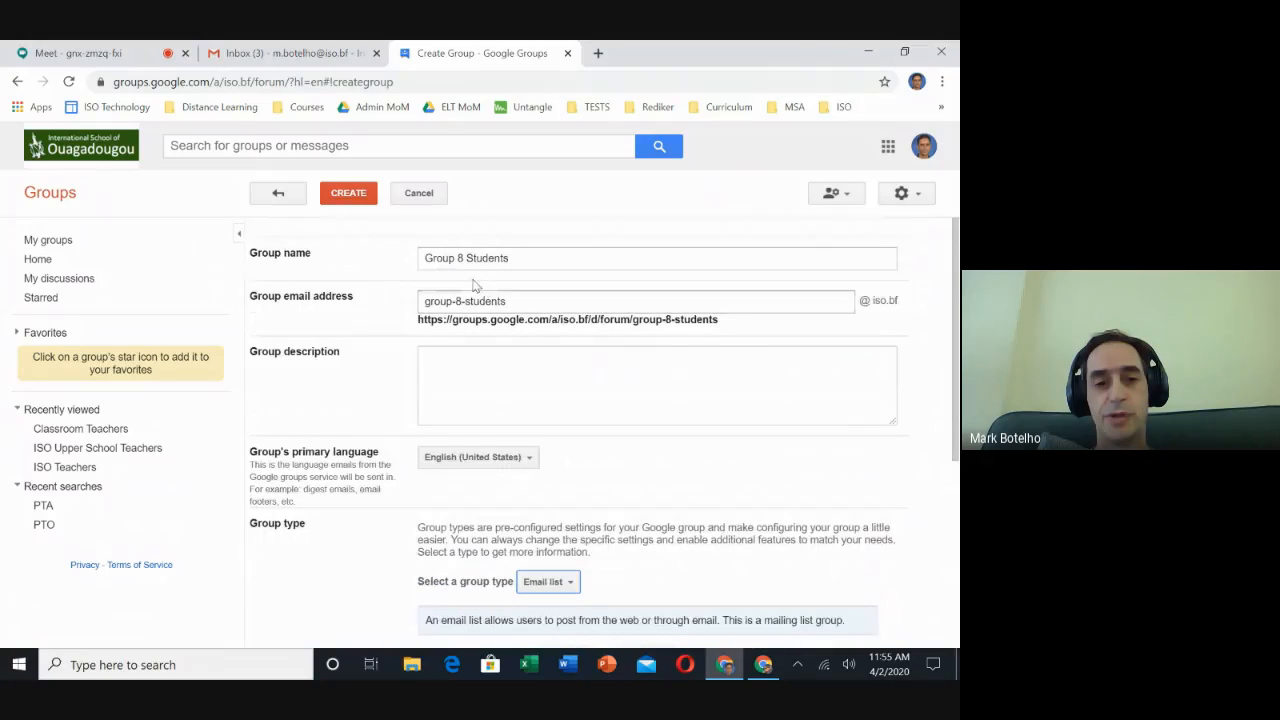
Create the group and dismiss the confirmation dialog.
{"action": "left_click", "coordinate": [342, 192]}
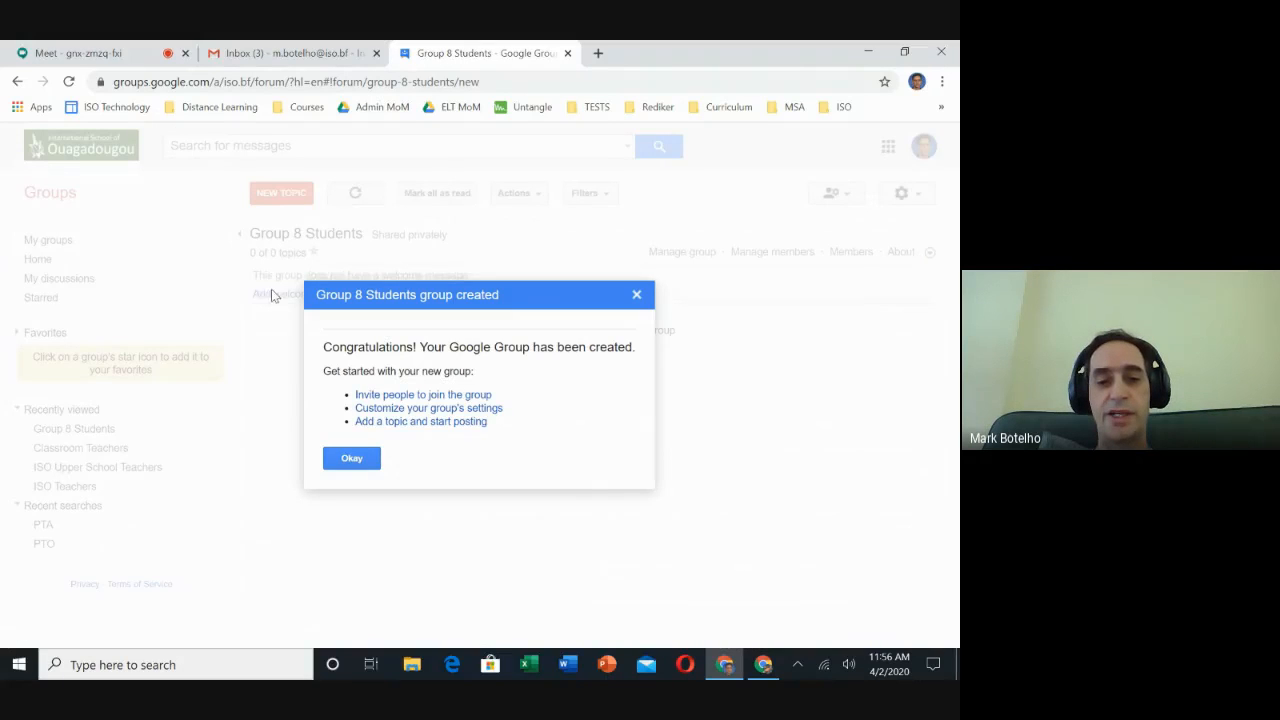
{"action": "left_click", "coordinate": [352, 459]}
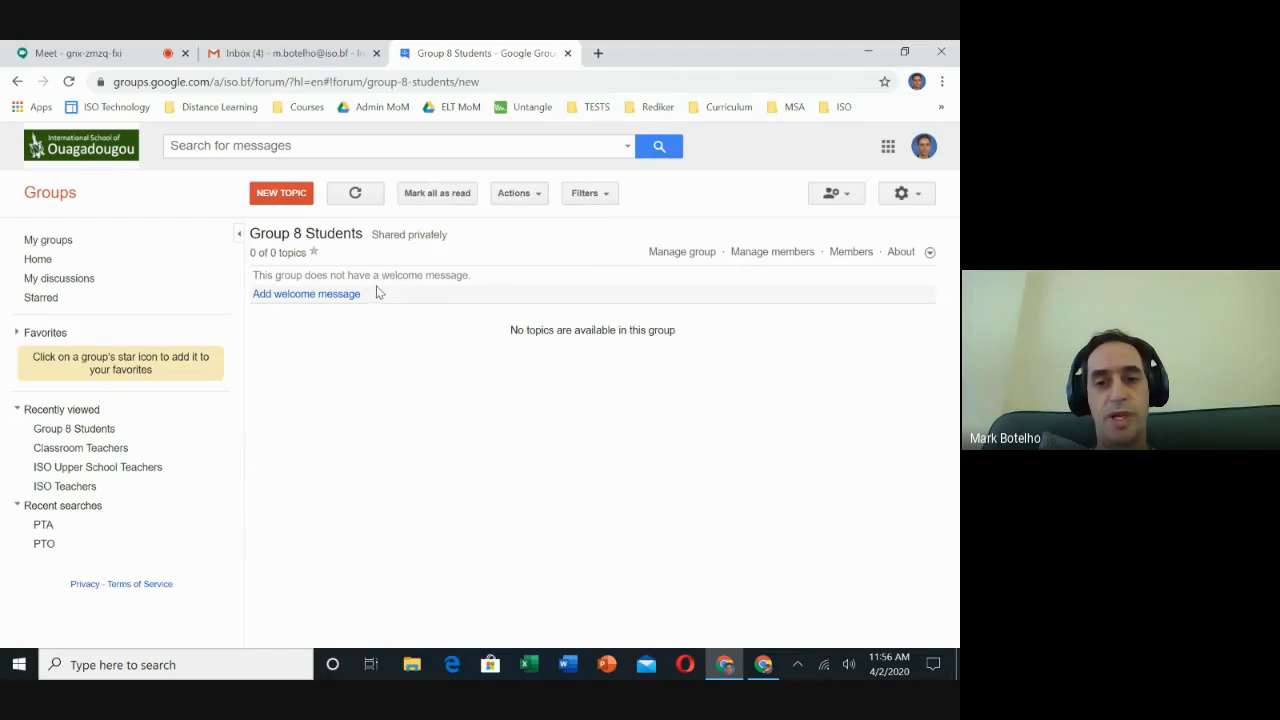
Open the group's member management and go to Invite members.
{"action": "left_click", "coordinate": [745, 258]}
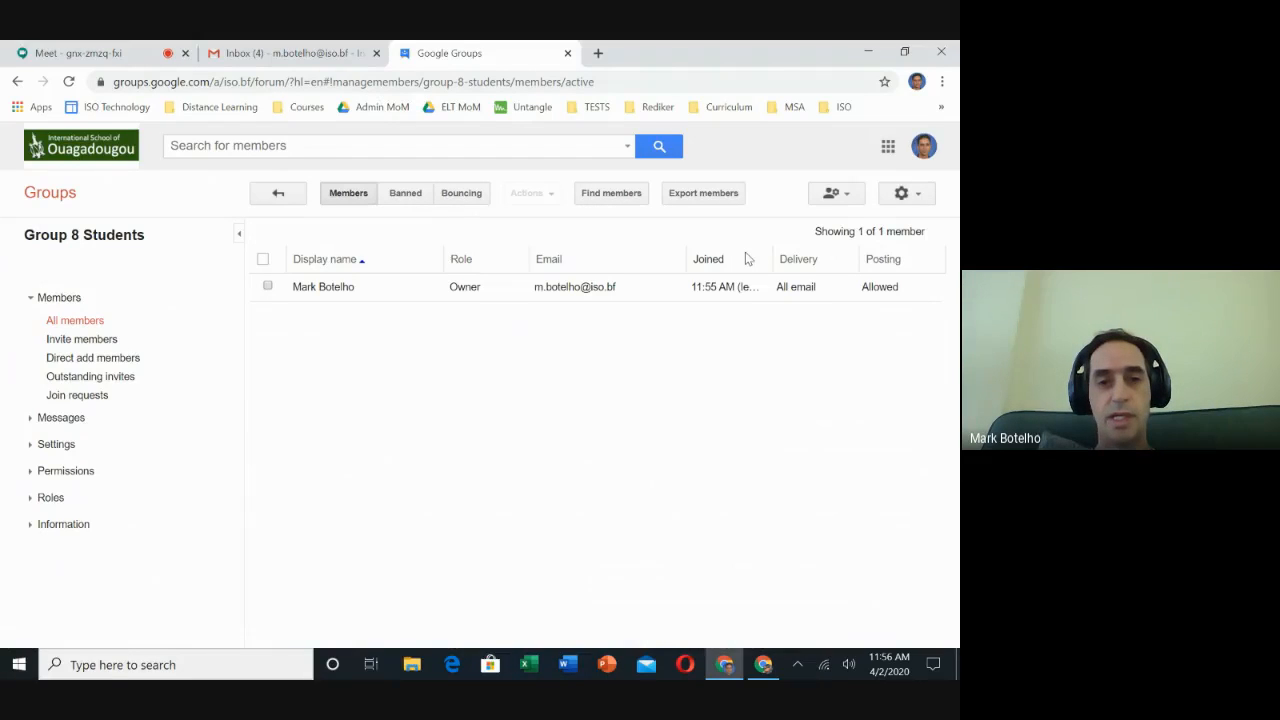
{"action": "left_click", "coordinate": [104, 340]}
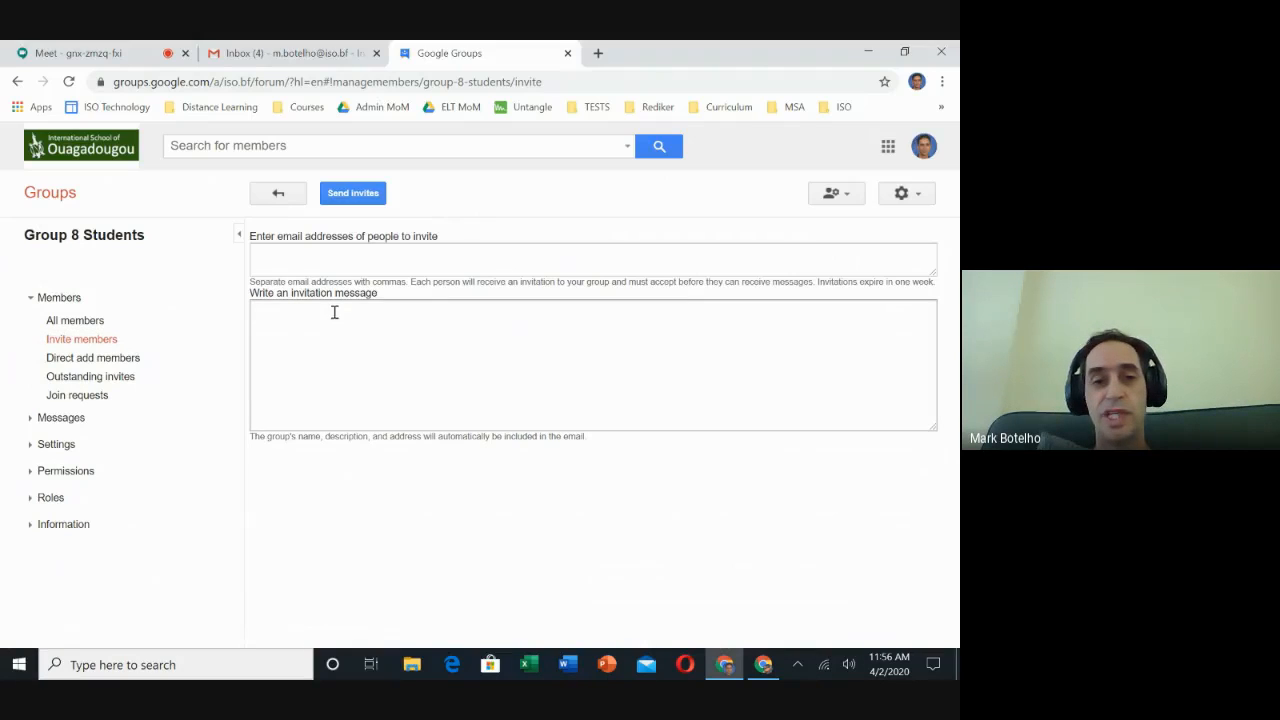
Open PlusPortals in a new tab and enter the teacher portal.
{"action": "left_click", "coordinate": [597, 54]}
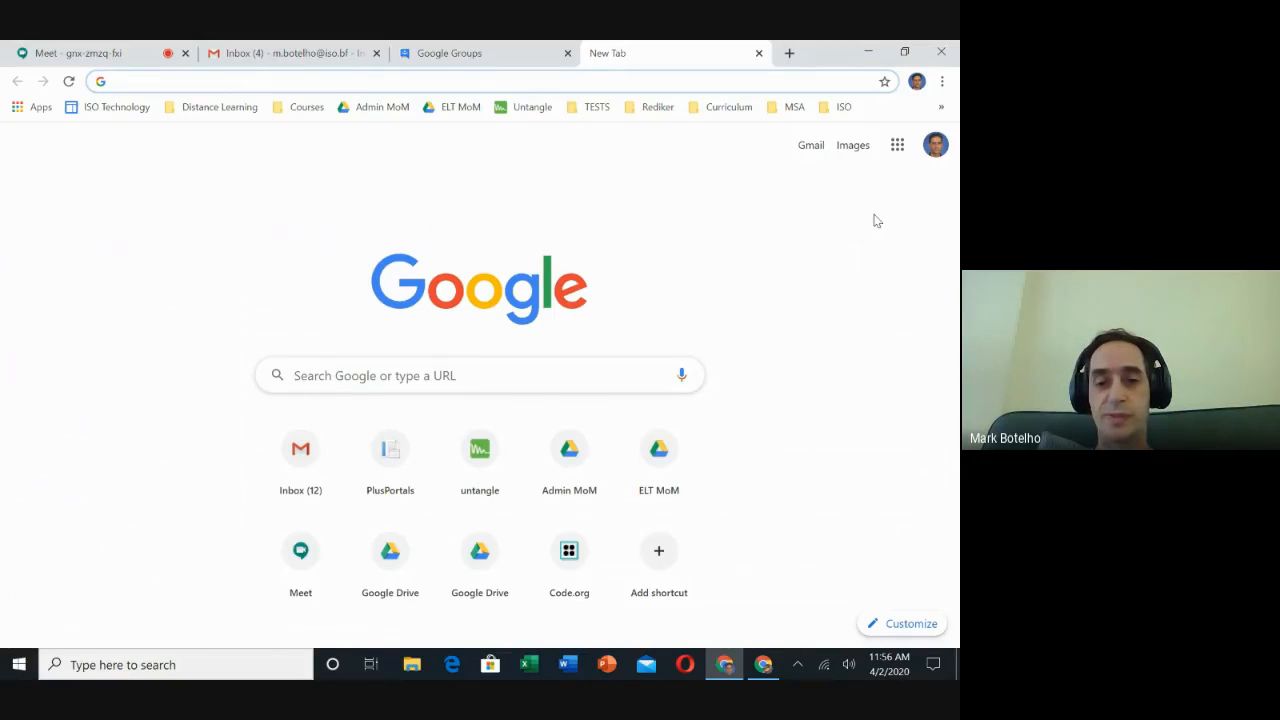
{"action": "left_click", "coordinate": [393, 450]}
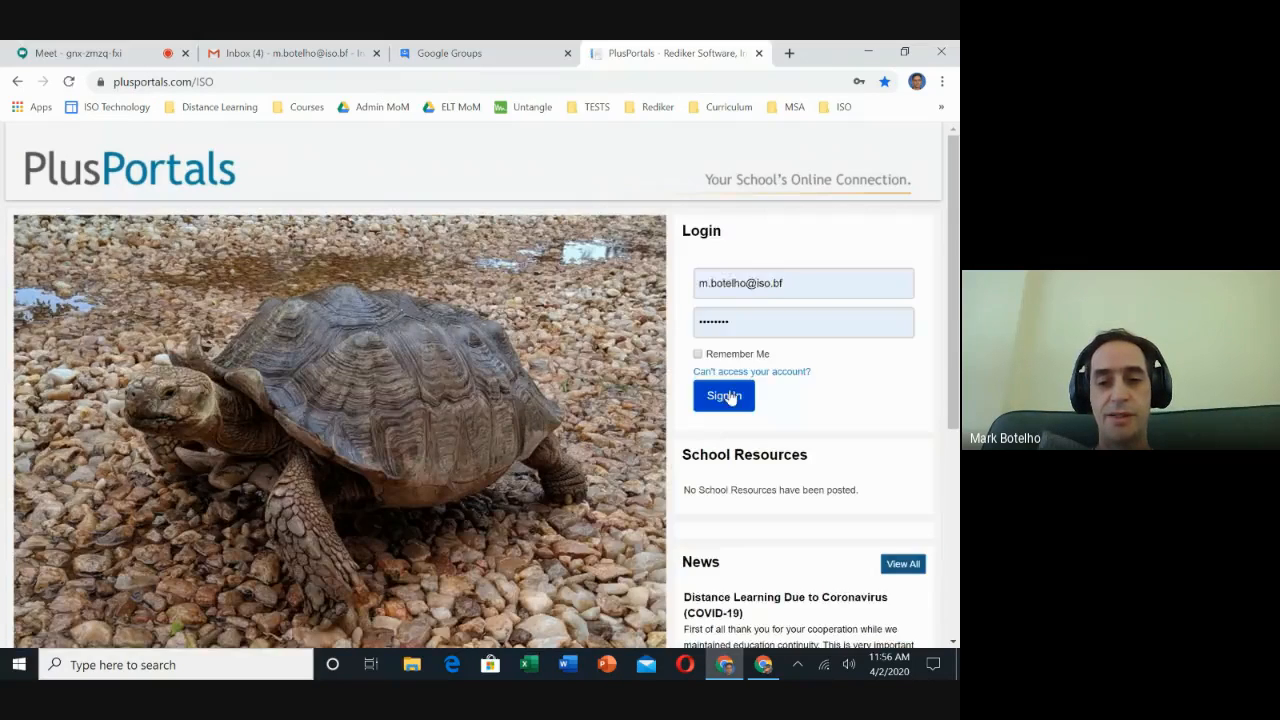
{"action": "left_click", "coordinate": [727, 395]}
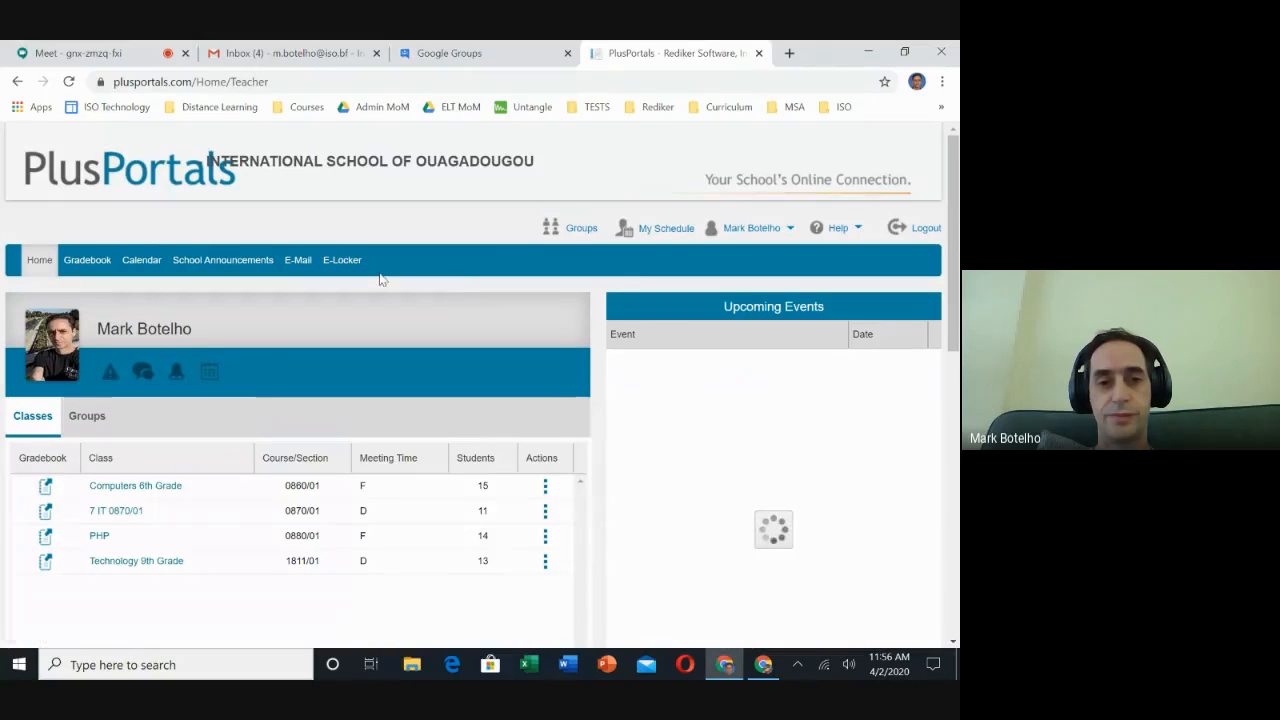
Start a new PlusPortals e-mail and add all students of the PHP section as To recipients.
{"action": "left_click", "coordinate": [301, 262]}
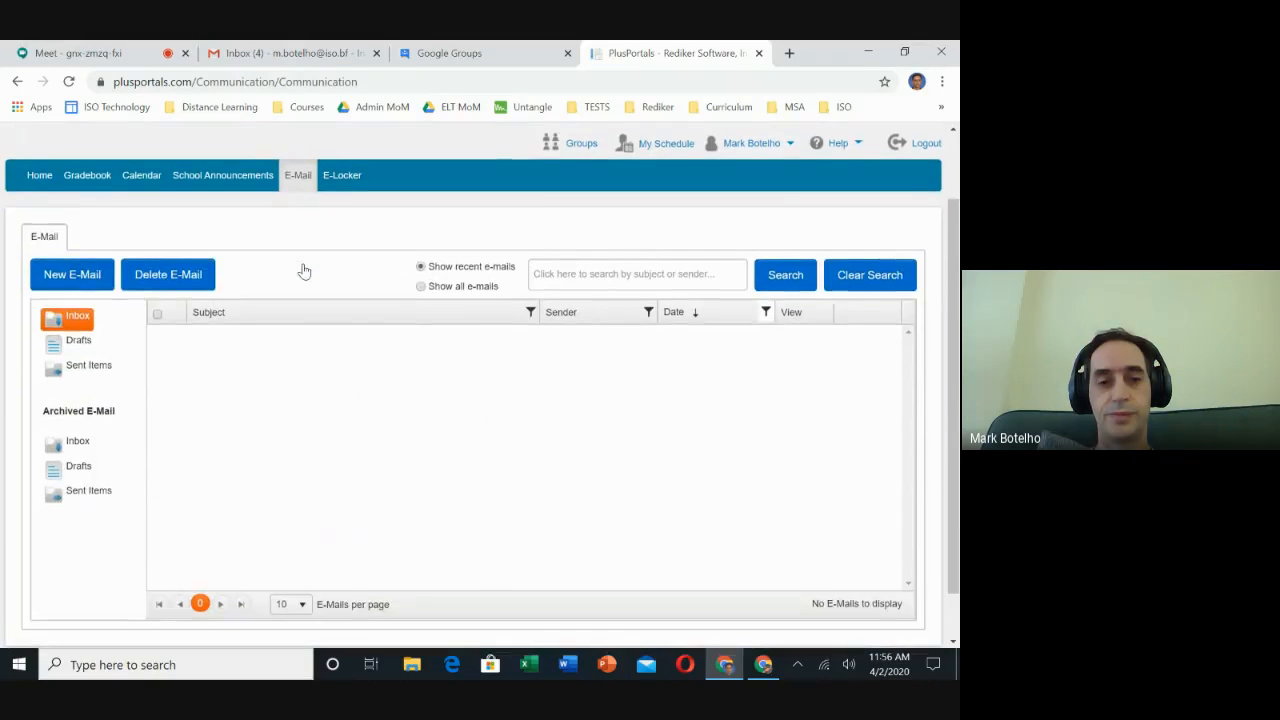
{"action": "left_click", "coordinate": [66, 274]}
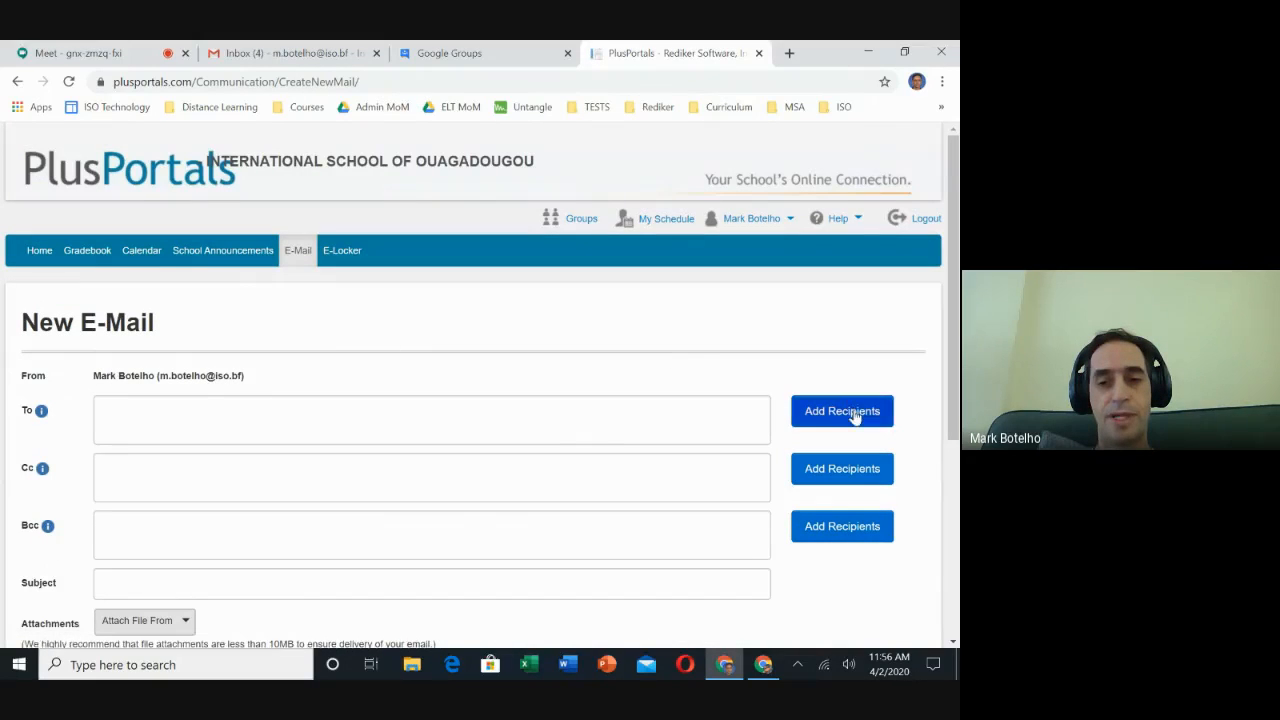
{"action": "left_click", "coordinate": [855, 414]}
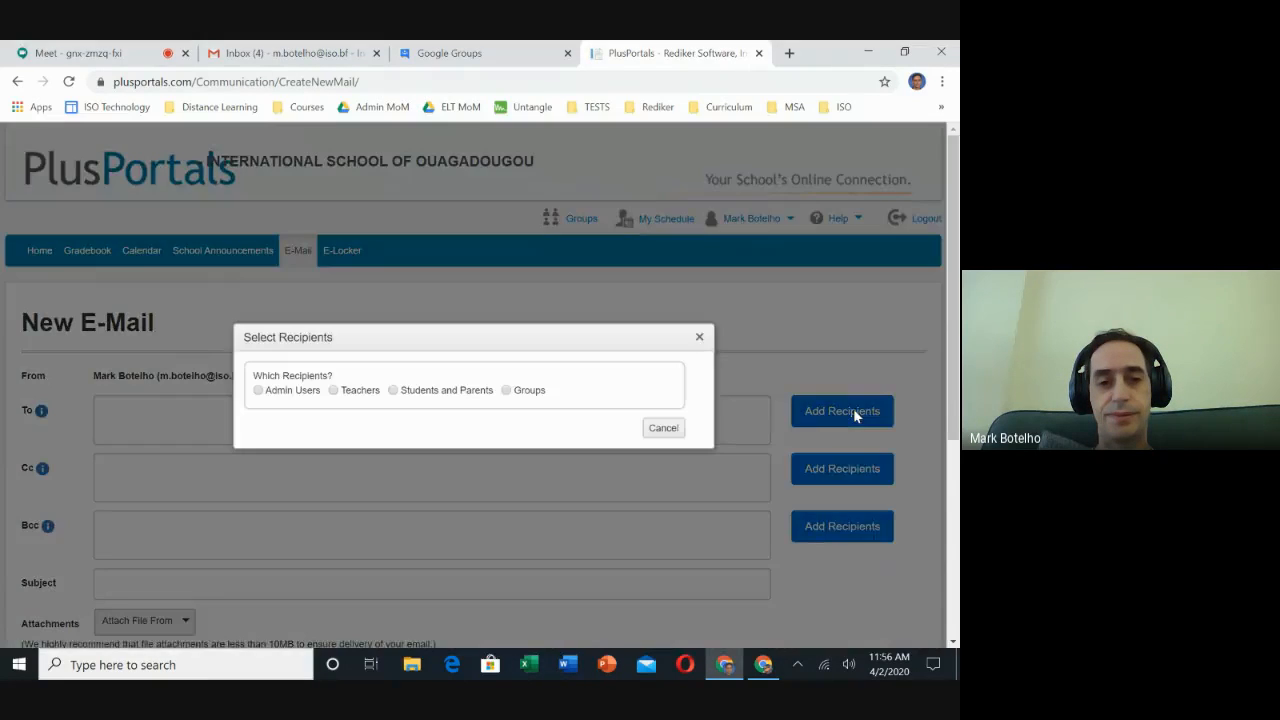
{"action": "left_click", "coordinate": [394, 391]}
{"action": "scroll", "coordinate": [710, 485], "scroll_direction": "down", "scroll_amount": 3}
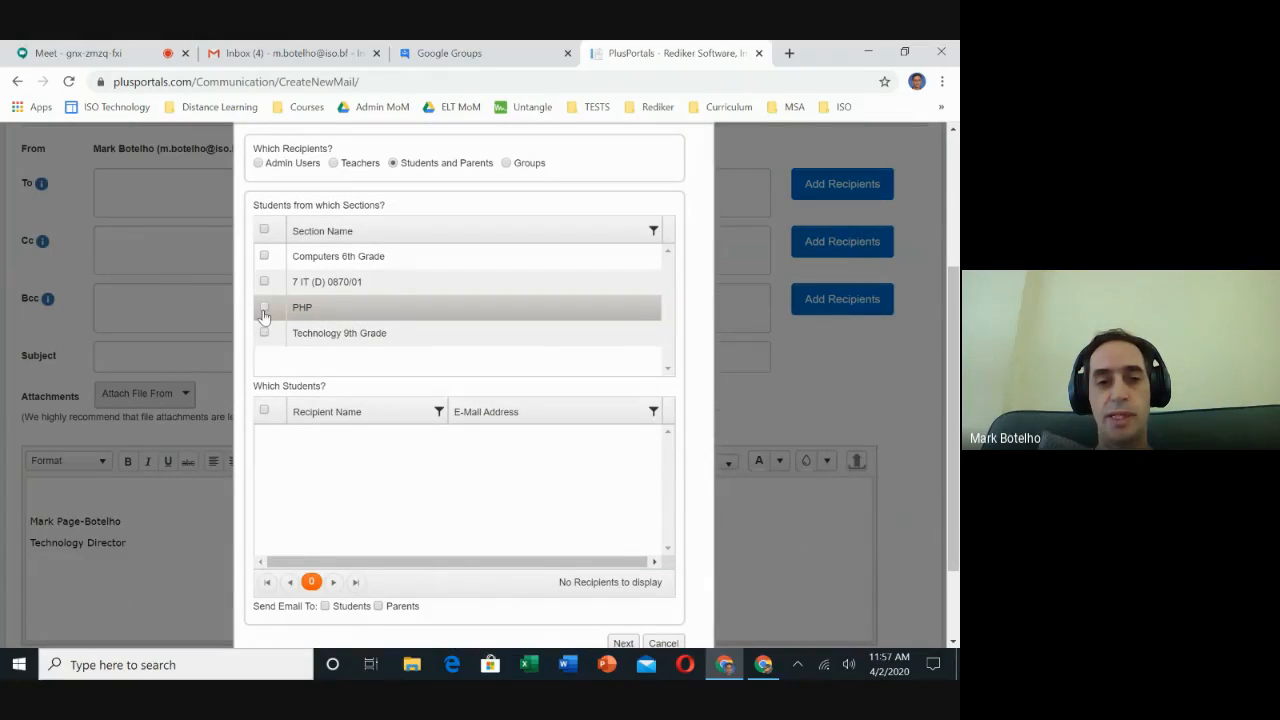
{"action": "left_click", "coordinate": [264, 309]}
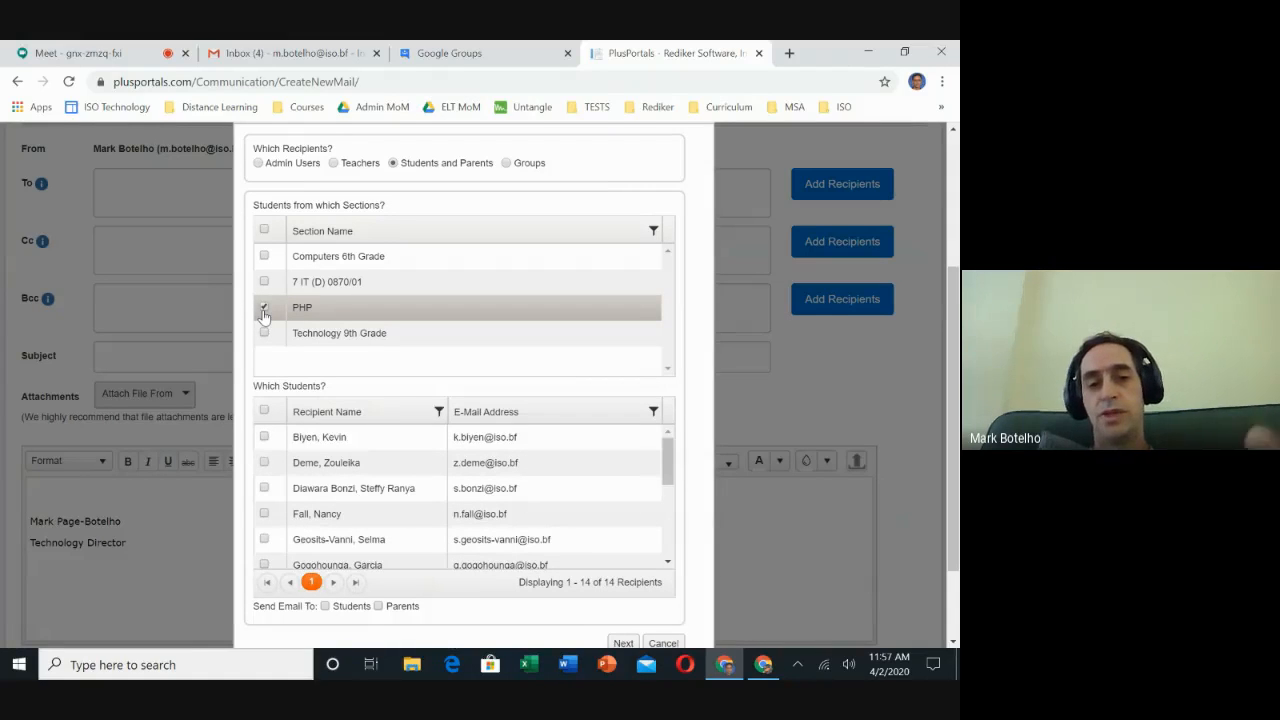
{"action": "left_click", "coordinate": [265, 412]}
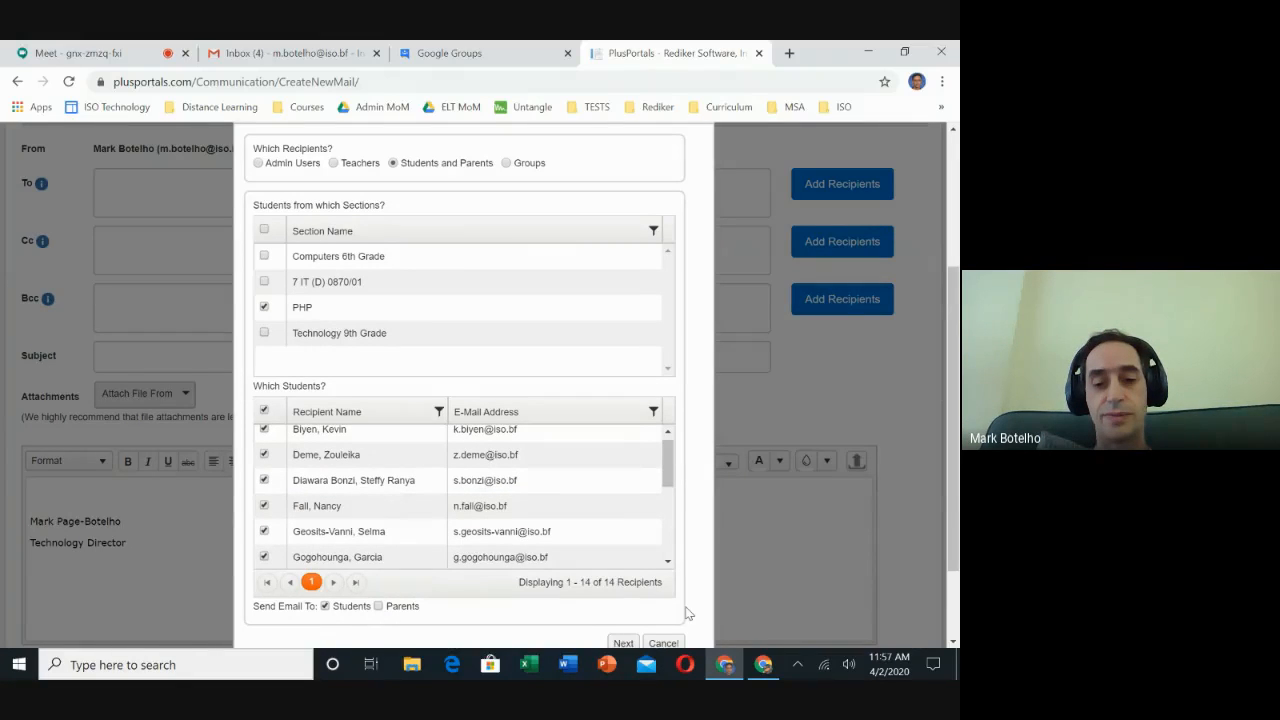
{"action": "scroll", "coordinate": [688, 613], "scroll_direction": "down", "scroll_amount": 2}
{"action": "left_click", "coordinate": [622, 572]}
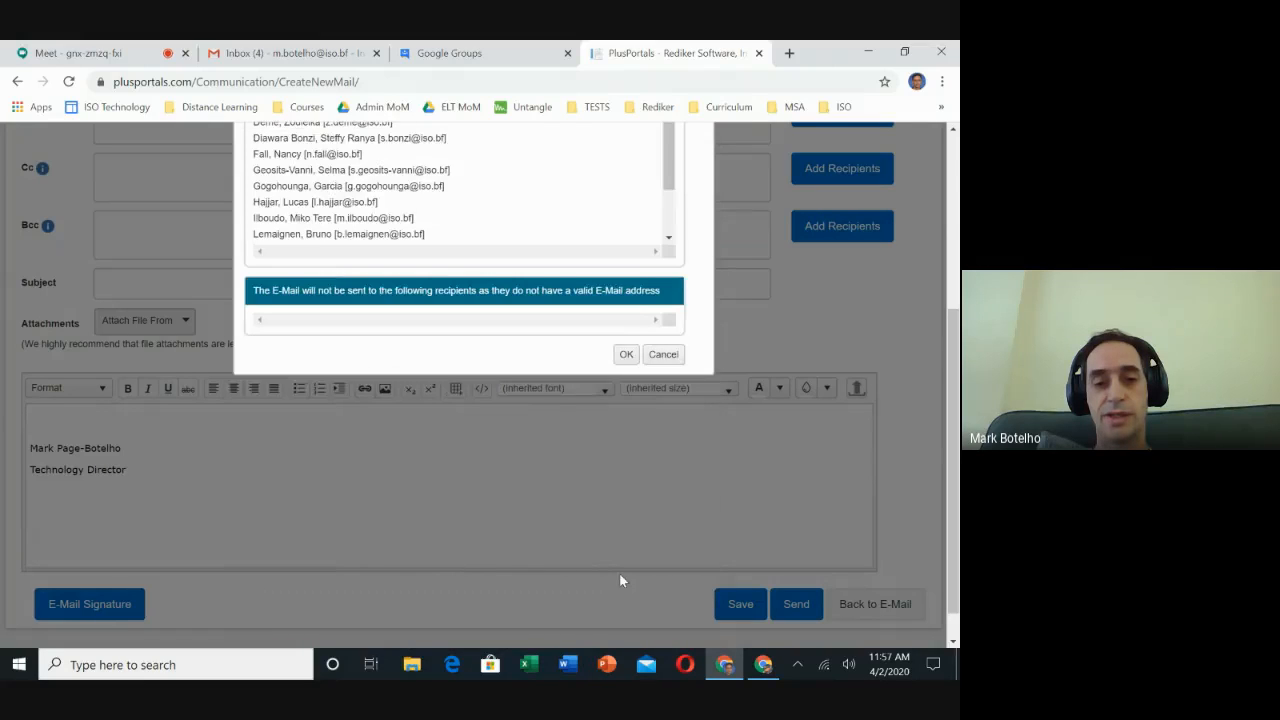
{"action": "left_click", "coordinate": [626, 355]}
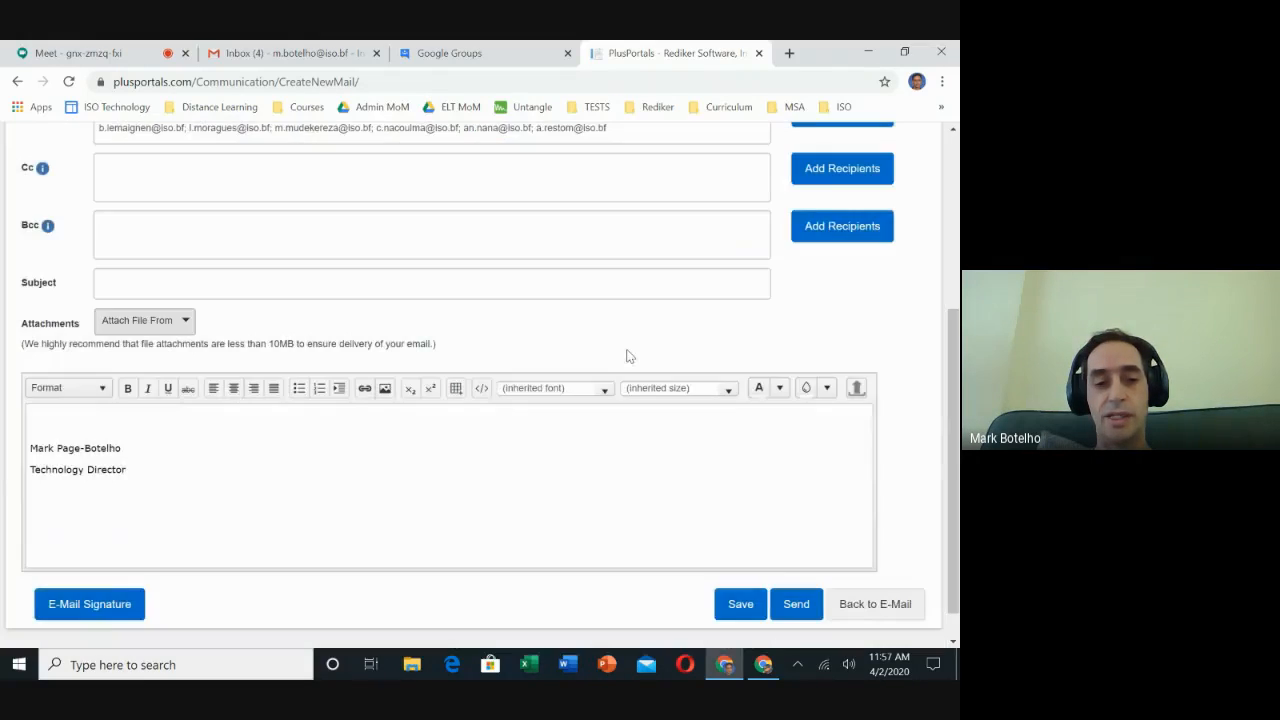
Copy all the student e-mail addresses from the To field of the new e-mail.
{"action": "scroll", "coordinate": [547, 310], "scroll_direction": "up", "scroll_amount": 2}
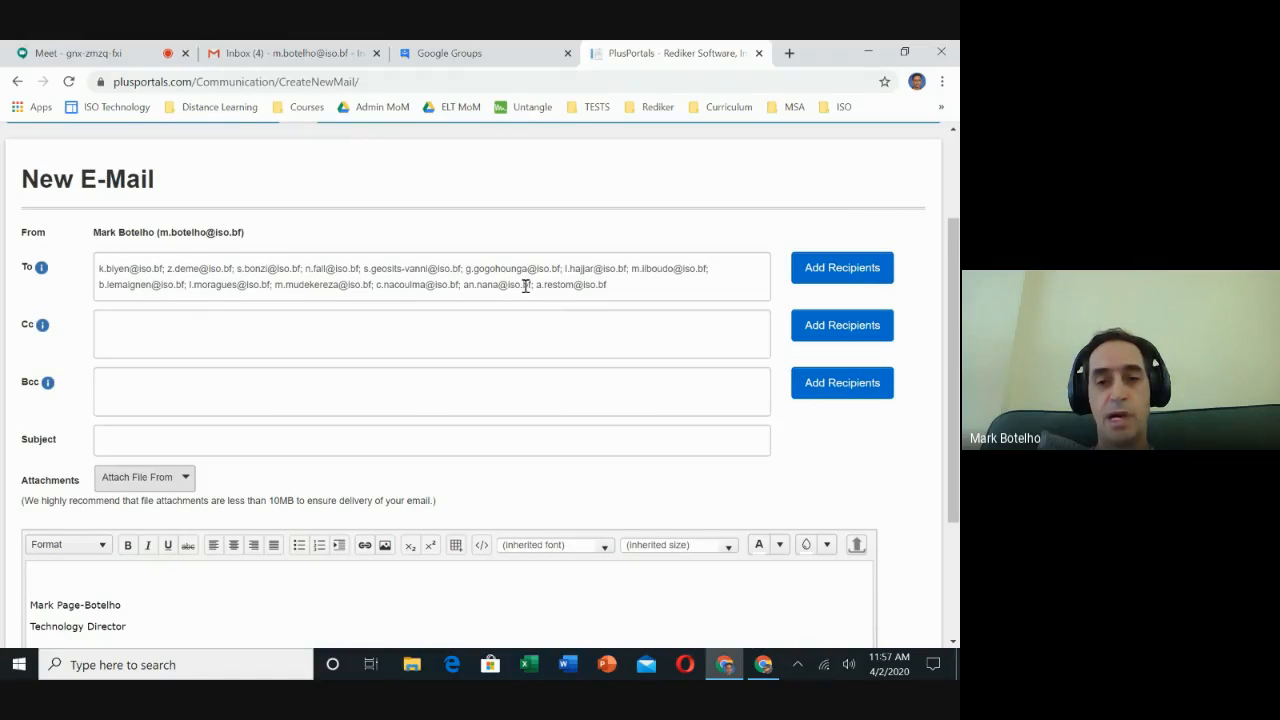
{"action": "left_click", "coordinate": [524, 285]}
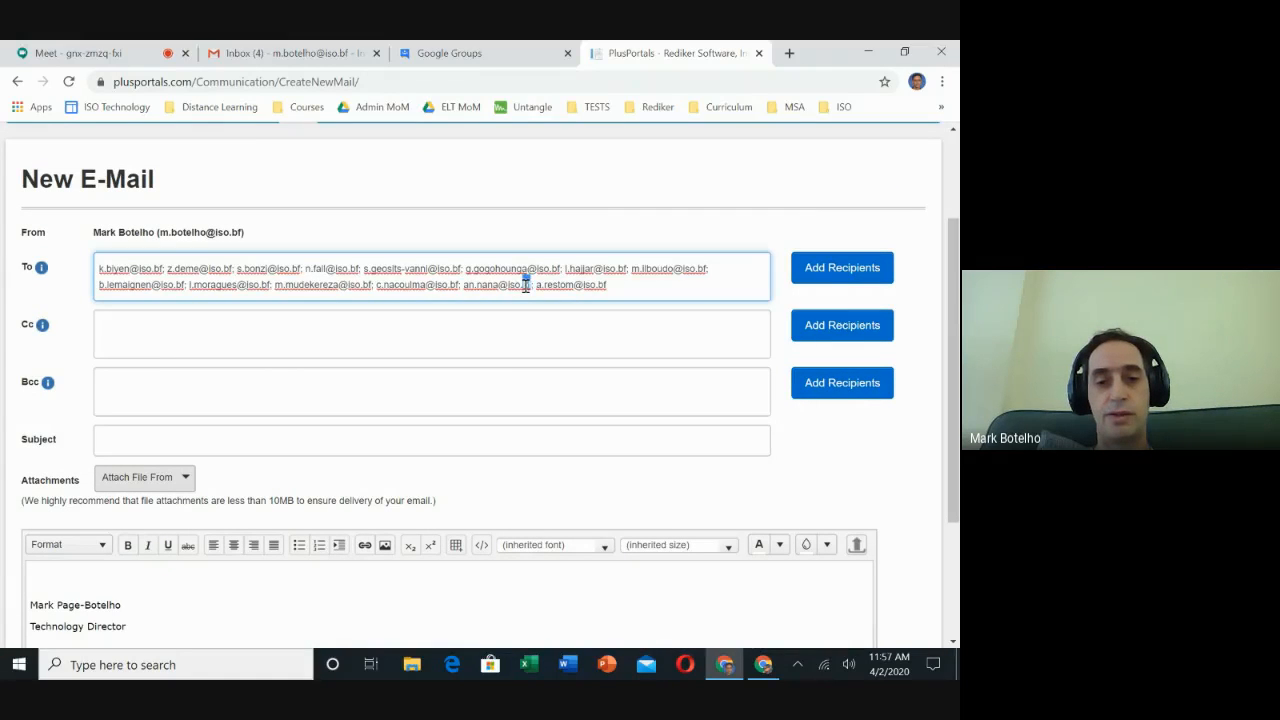
{"action": "key", "text": "ctrl+a"}
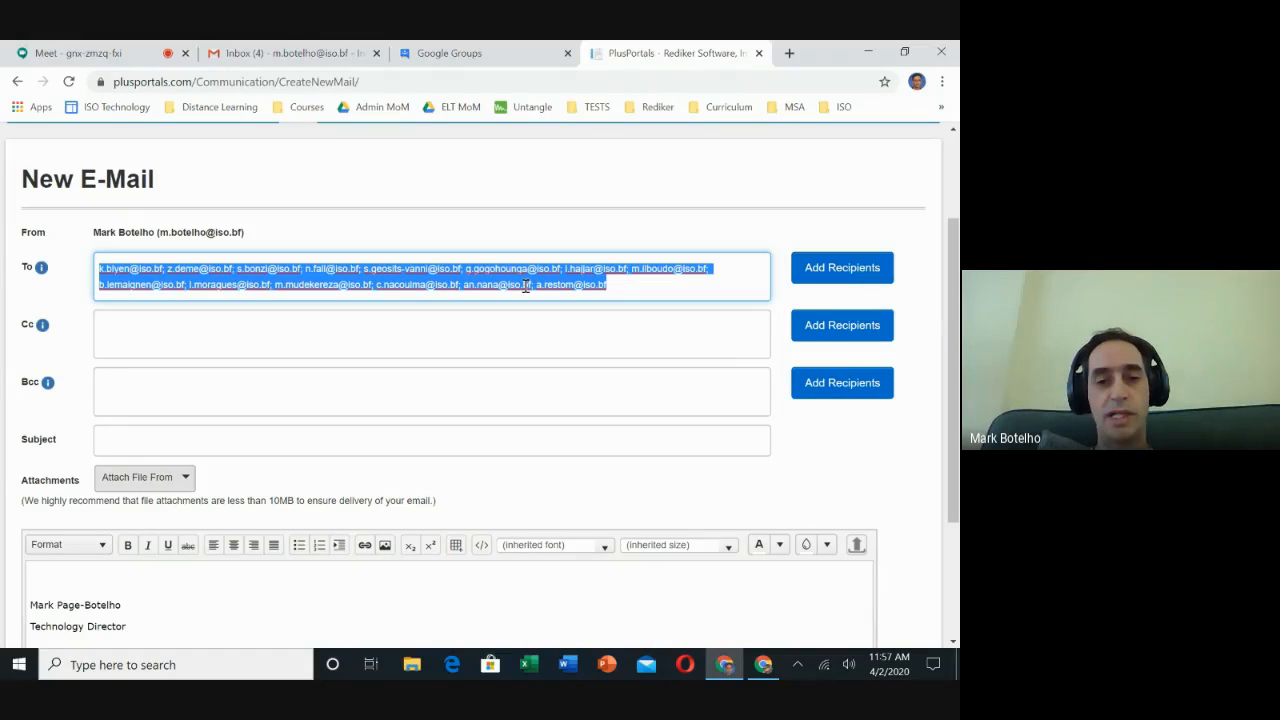
{"action": "right_click", "coordinate": [525, 287]}
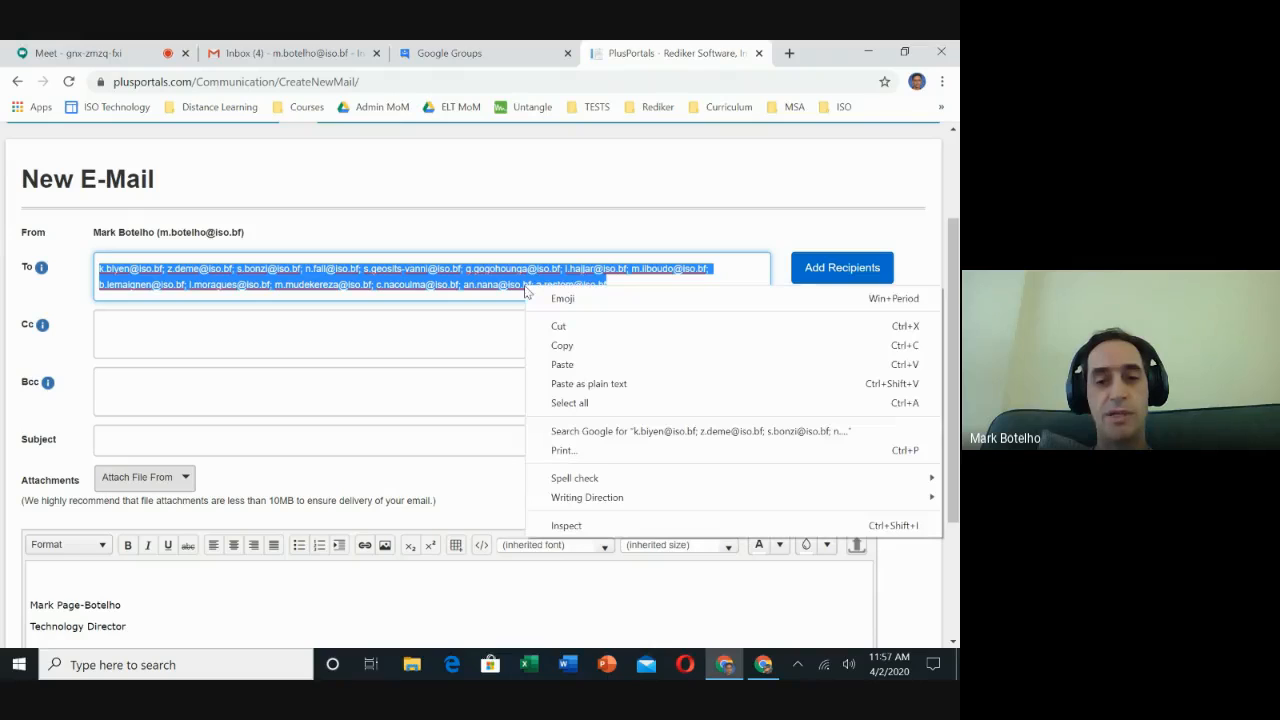
{"action": "left_click", "coordinate": [575, 231]}
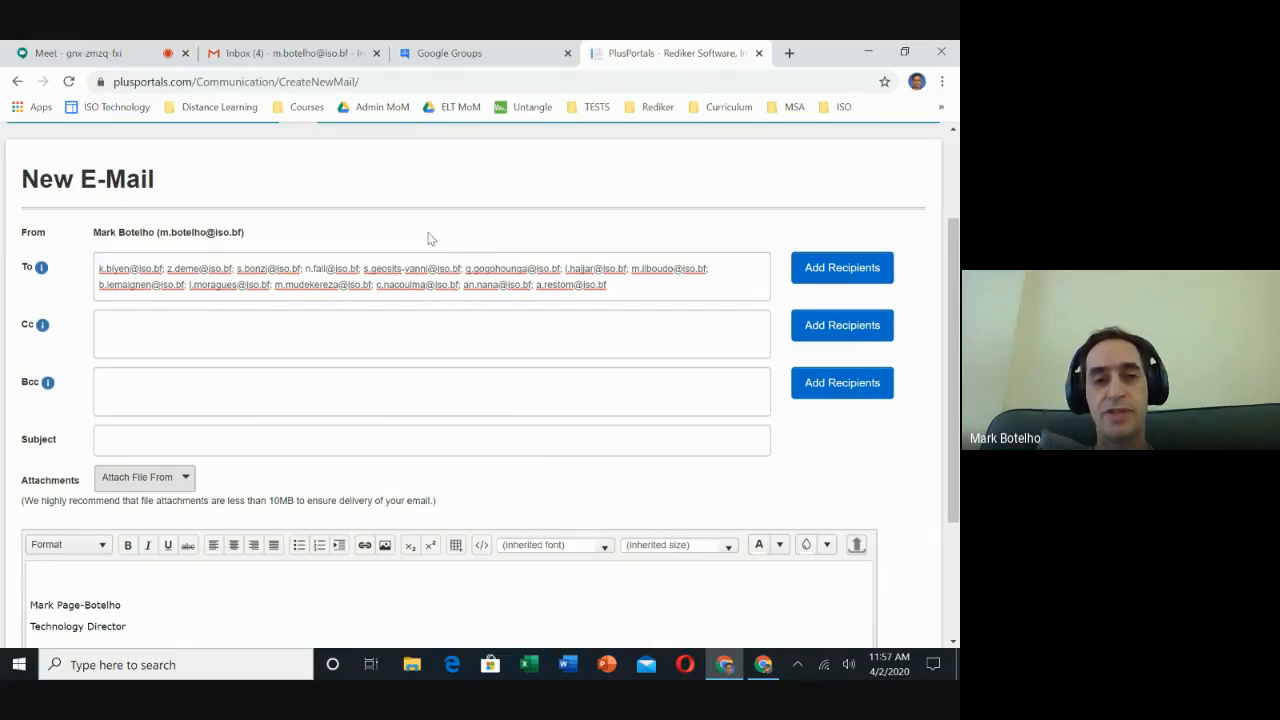
Close the PlusPortals tab and create a new blank Google Docs document from the apps launcher.
{"action": "left_click", "coordinate": [759, 53]}
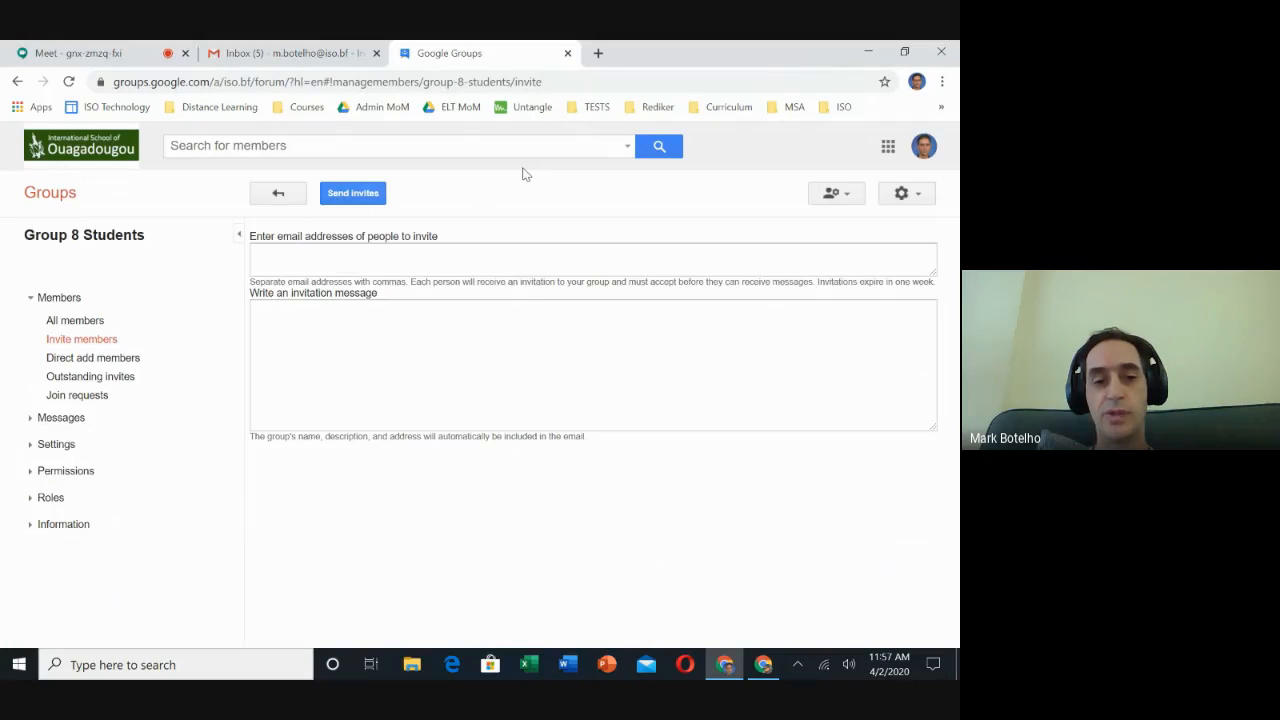
{"action": "left_click", "coordinate": [310, 58]}
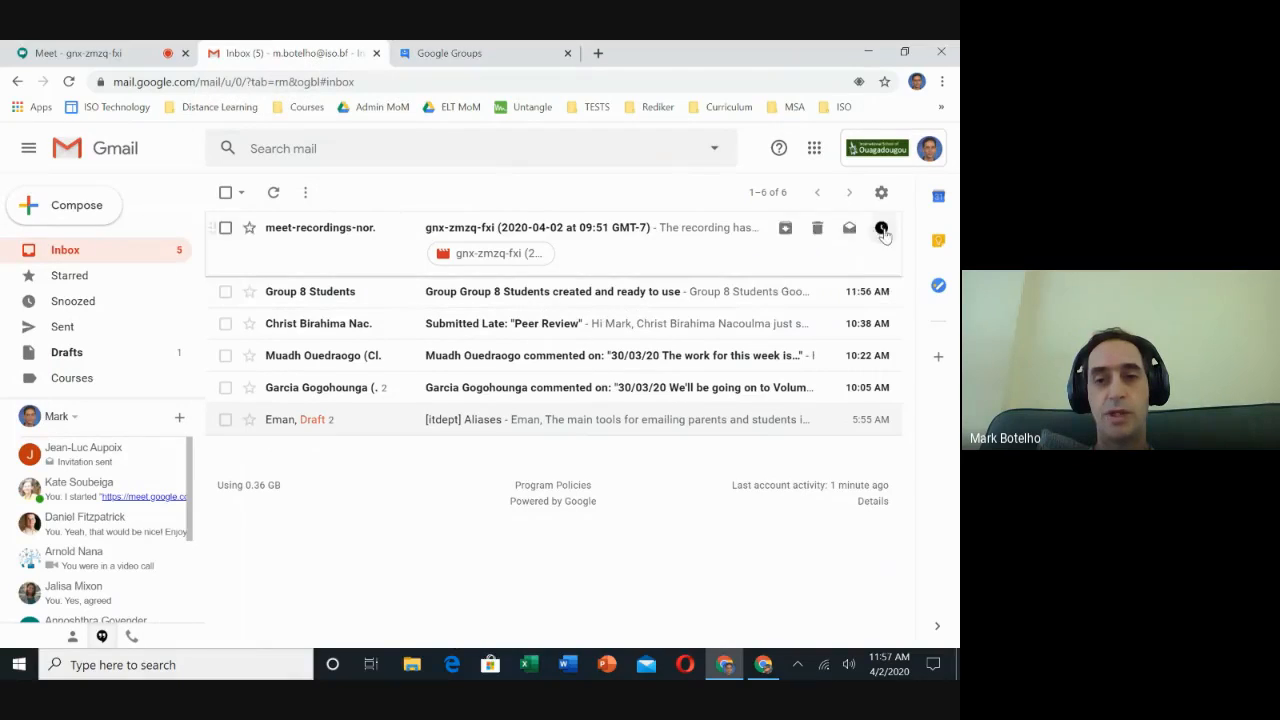
{"action": "left_click", "coordinate": [815, 150]}
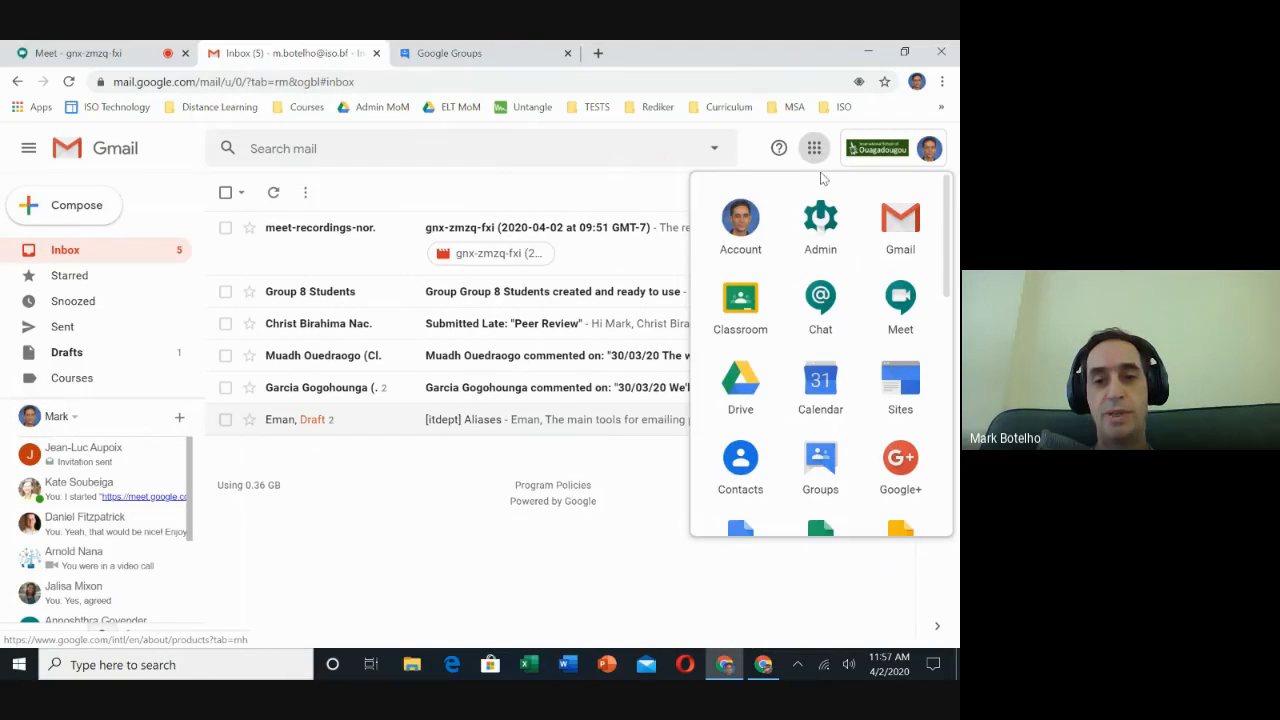
{"action": "scroll", "coordinate": [803, 457], "scroll_direction": "down", "scroll_amount": 1}
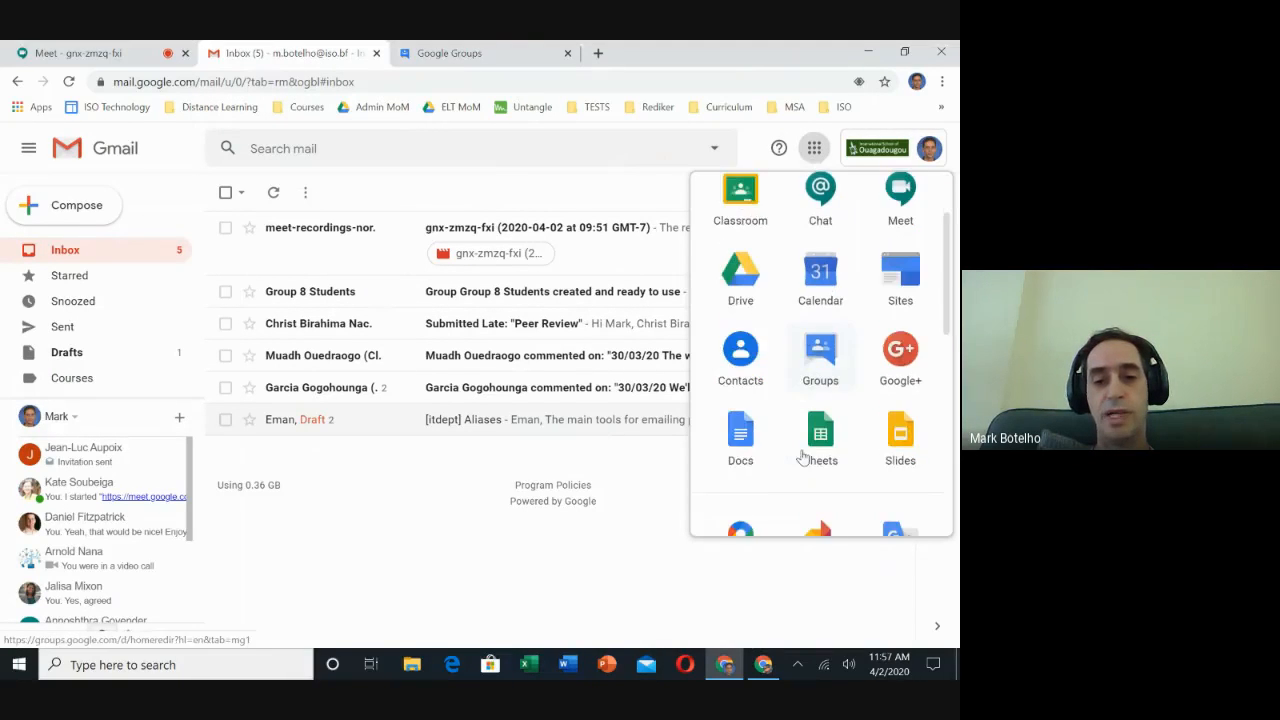
{"action": "left_click", "coordinate": [742, 440]}
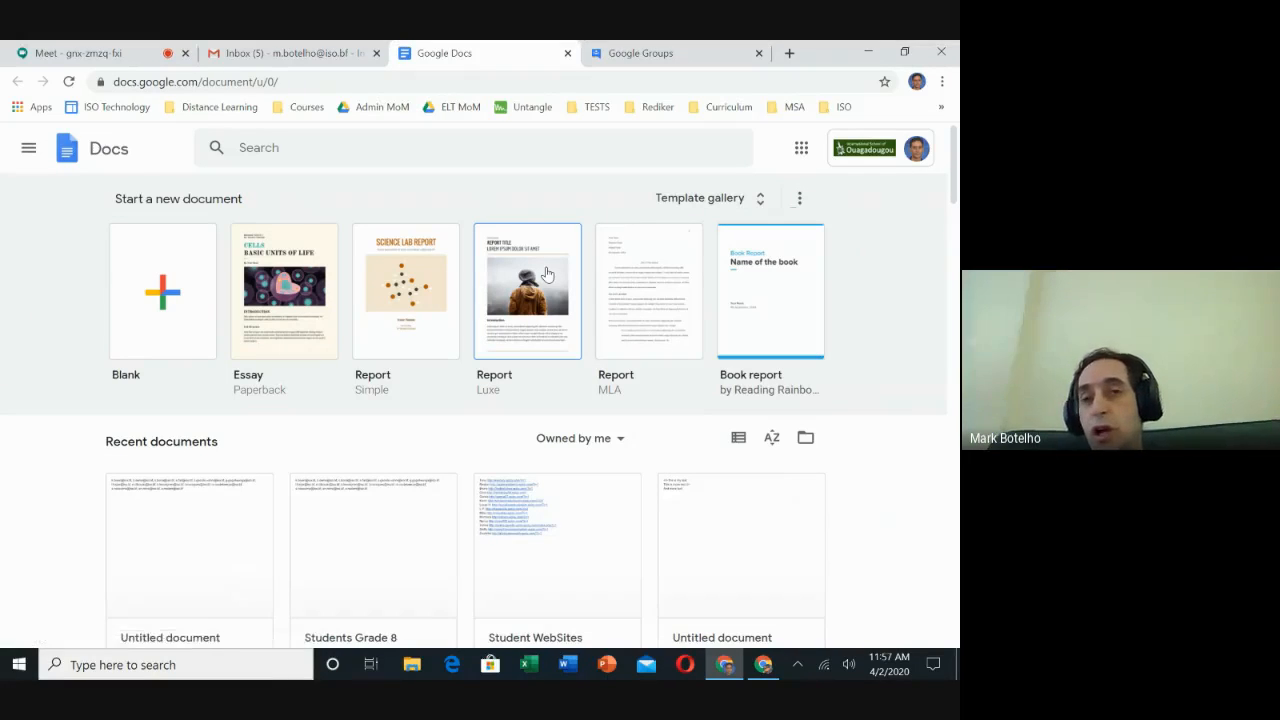
{"action": "left_click", "coordinate": [162, 316]}
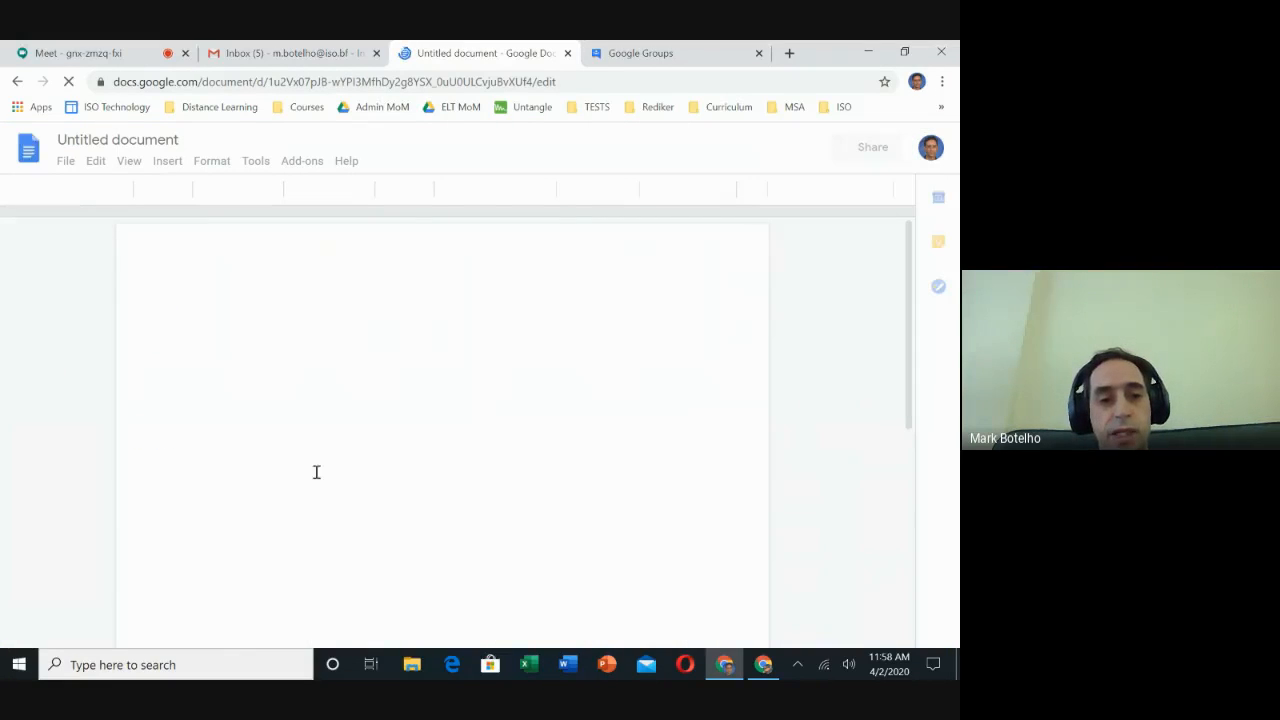
Paste the copied e-mail addresses into the blank document.
{"action": "key", "text": "ctrl+v"}
{"action": "right_click", "coordinate": [348, 392]}
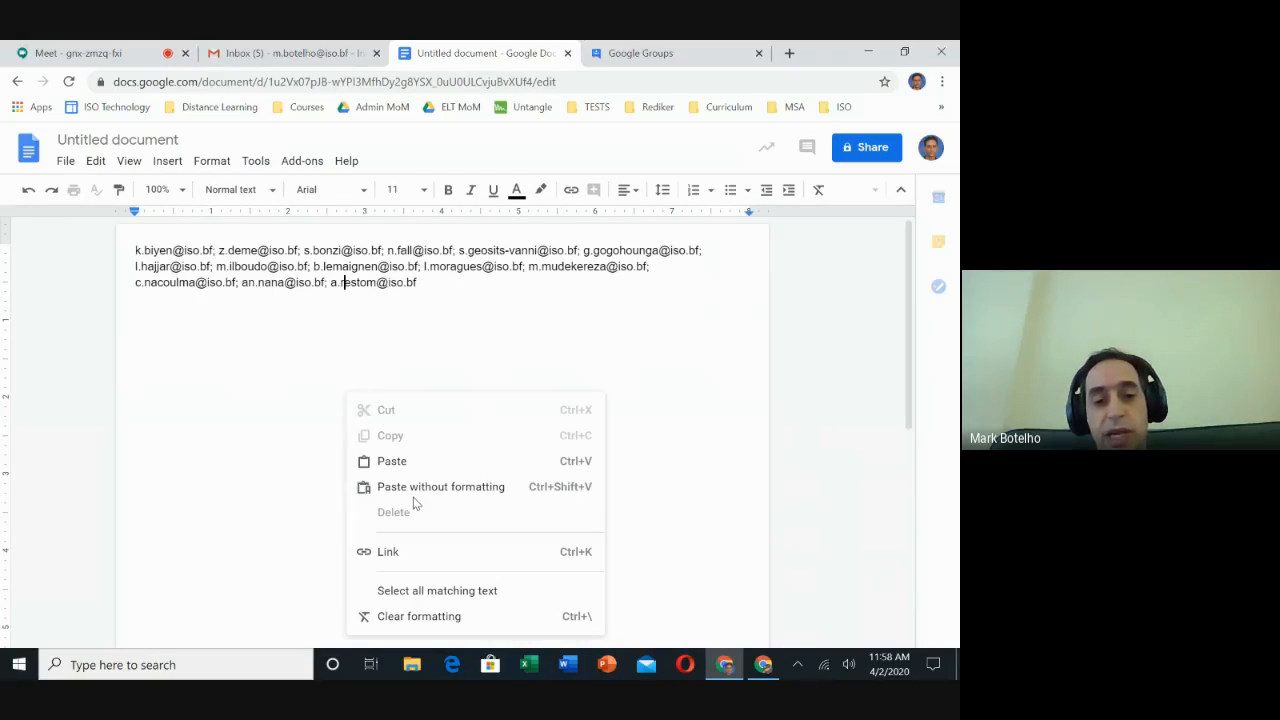
{"action": "left_click", "coordinate": [490, 316]}
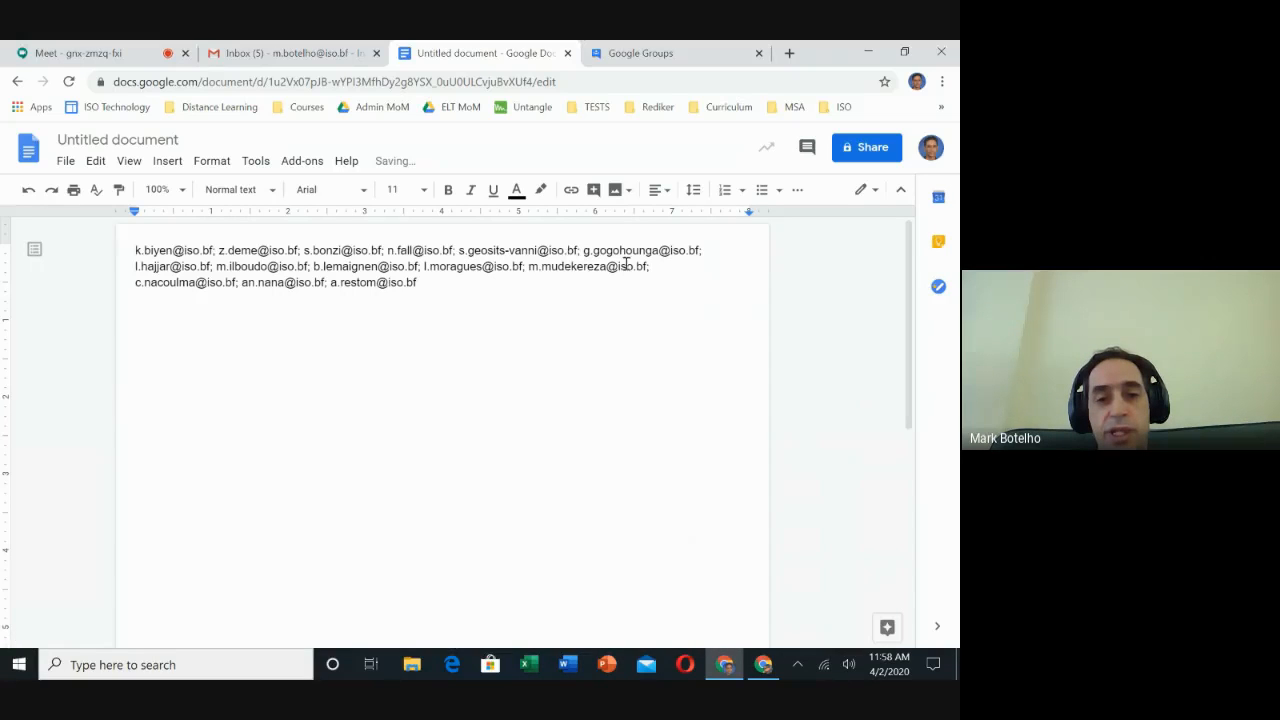
Use Find and replace to replace every semicolon with a comma throughout the address list.
{"action": "left_click", "coordinate": [96, 163]}
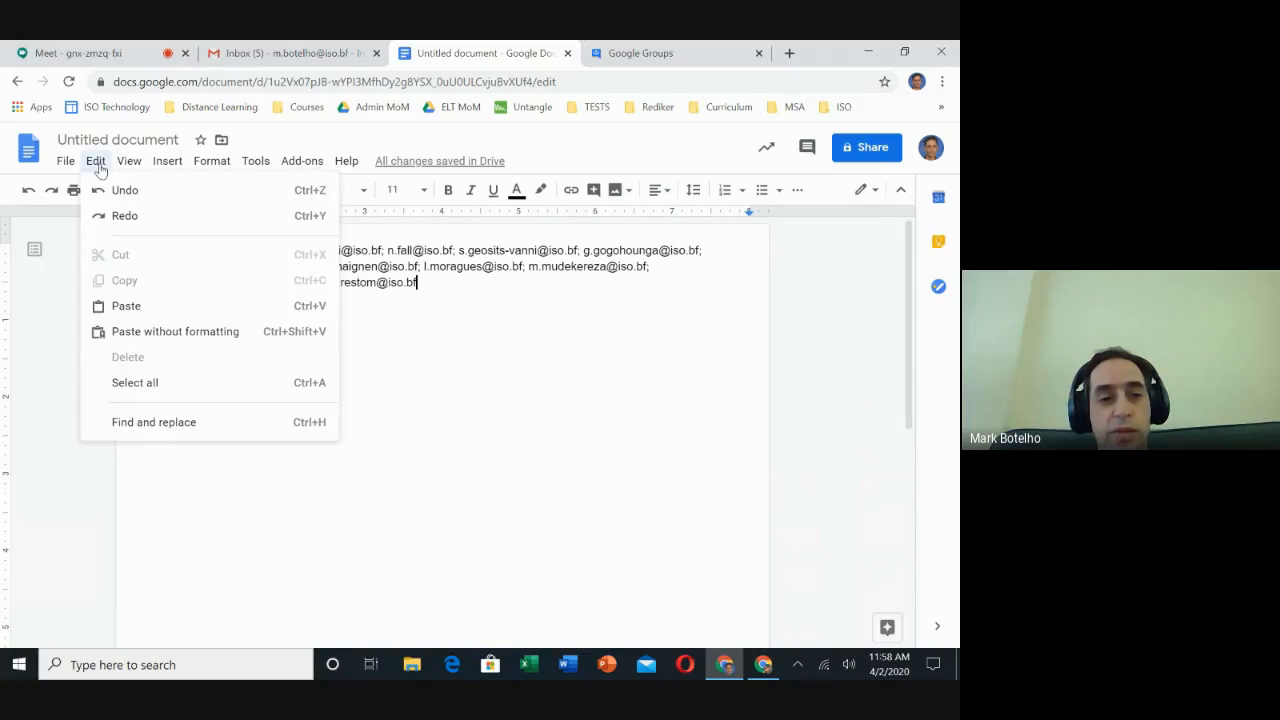
{"action": "left_click", "coordinate": [178, 424]}
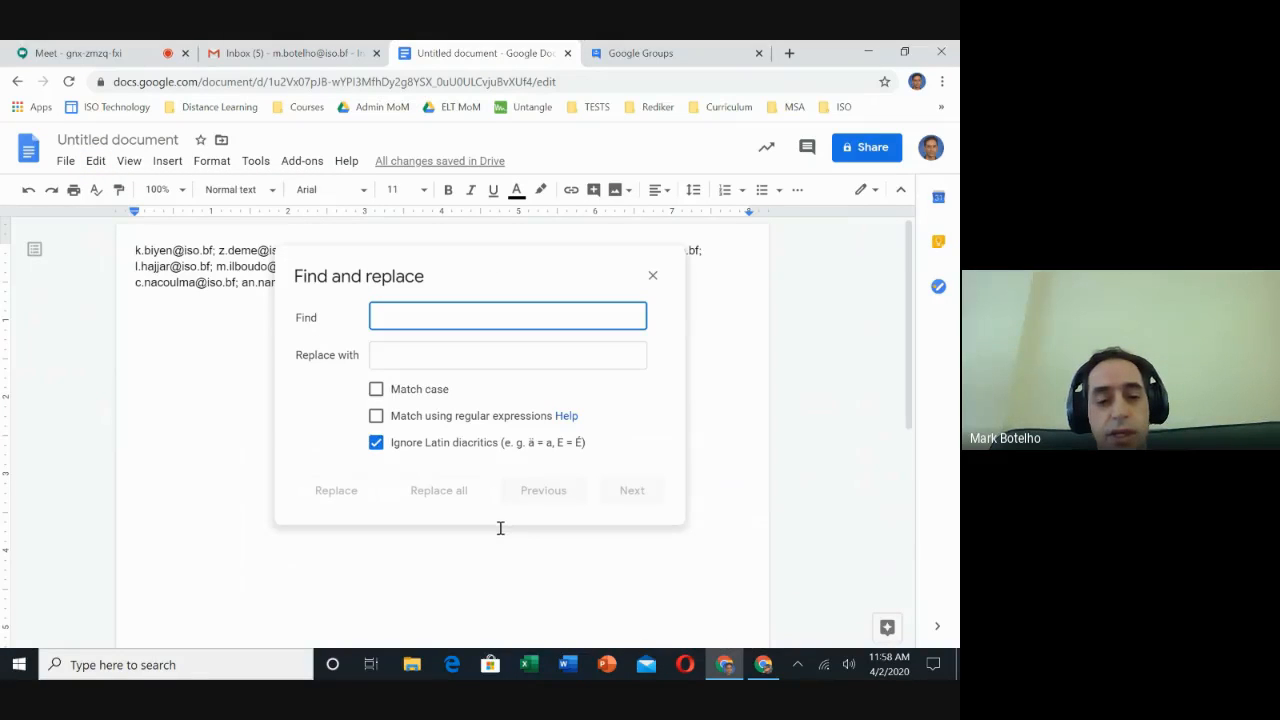
{"action": "type", "text": ";"}
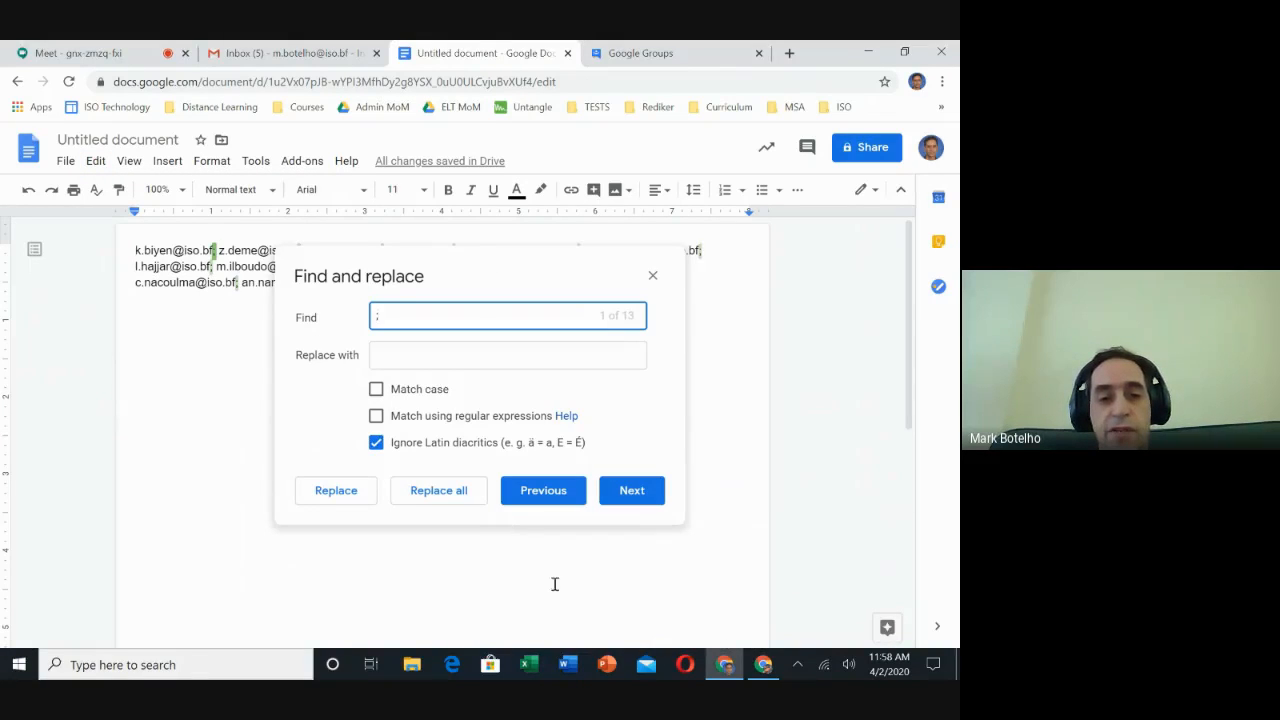
{"action": "left_click", "coordinate": [409, 358]}
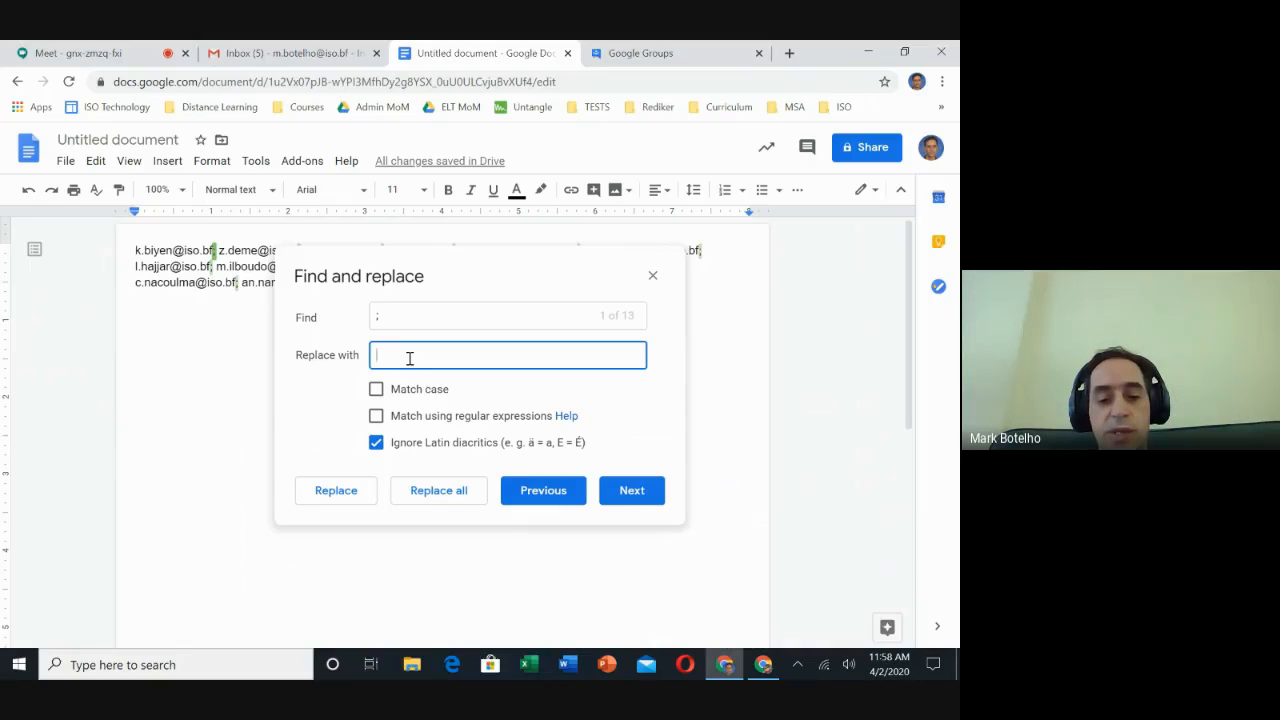
{"action": "left_click", "coordinate": [459, 500]}
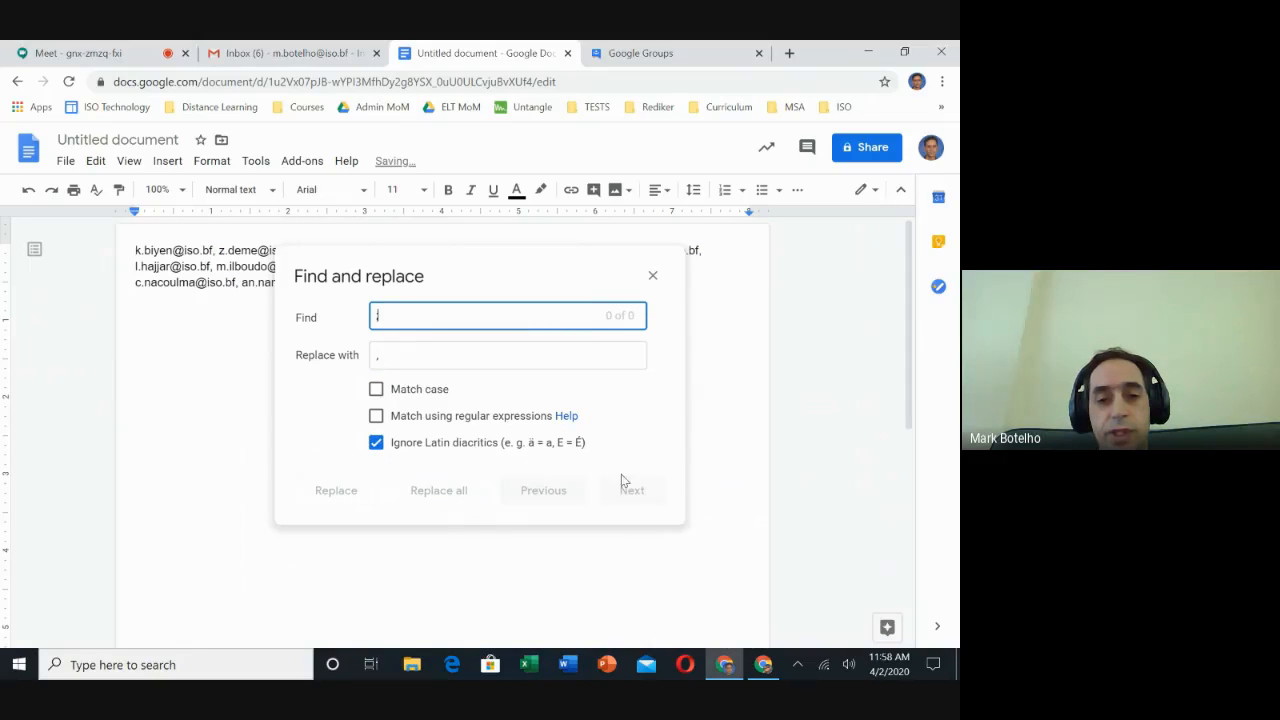
{"action": "left_click", "coordinate": [654, 276]}
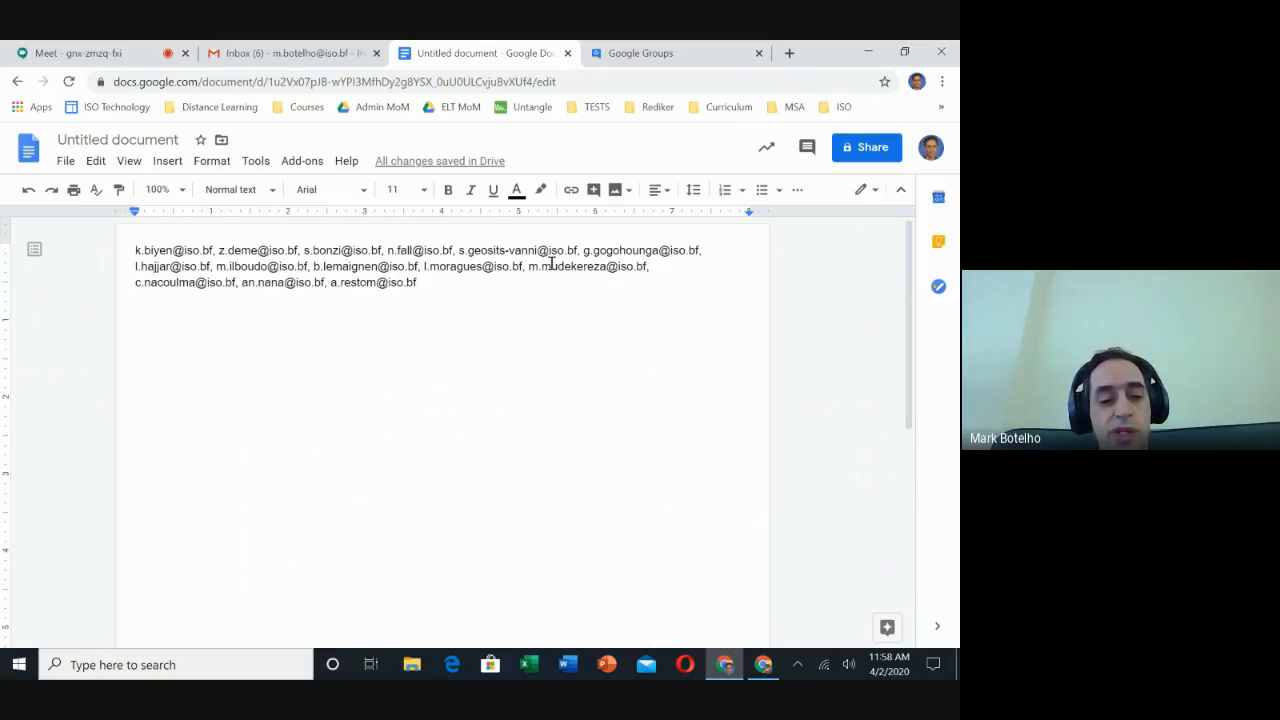
Copy the whole corrected list and paste it into the group's invite e-mail addresses field.
{"action": "key", "text": "ctrl+a"}
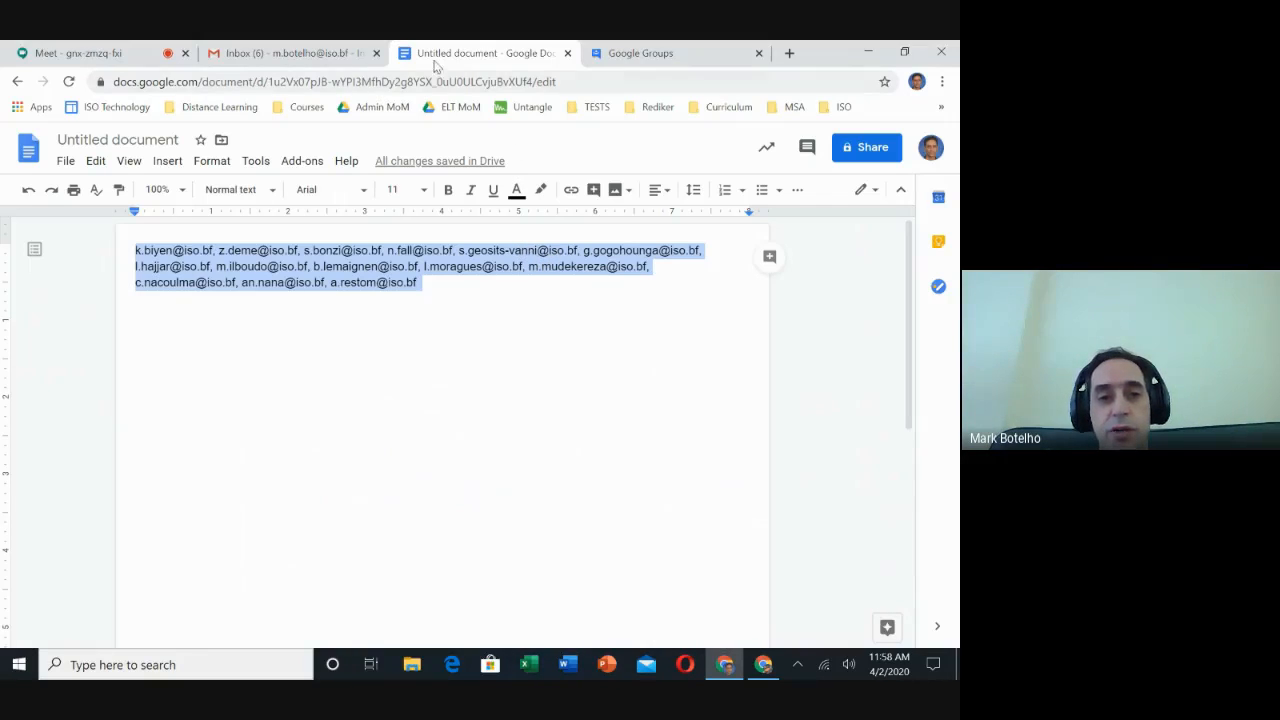
{"action": "left_click", "coordinate": [650, 53]}
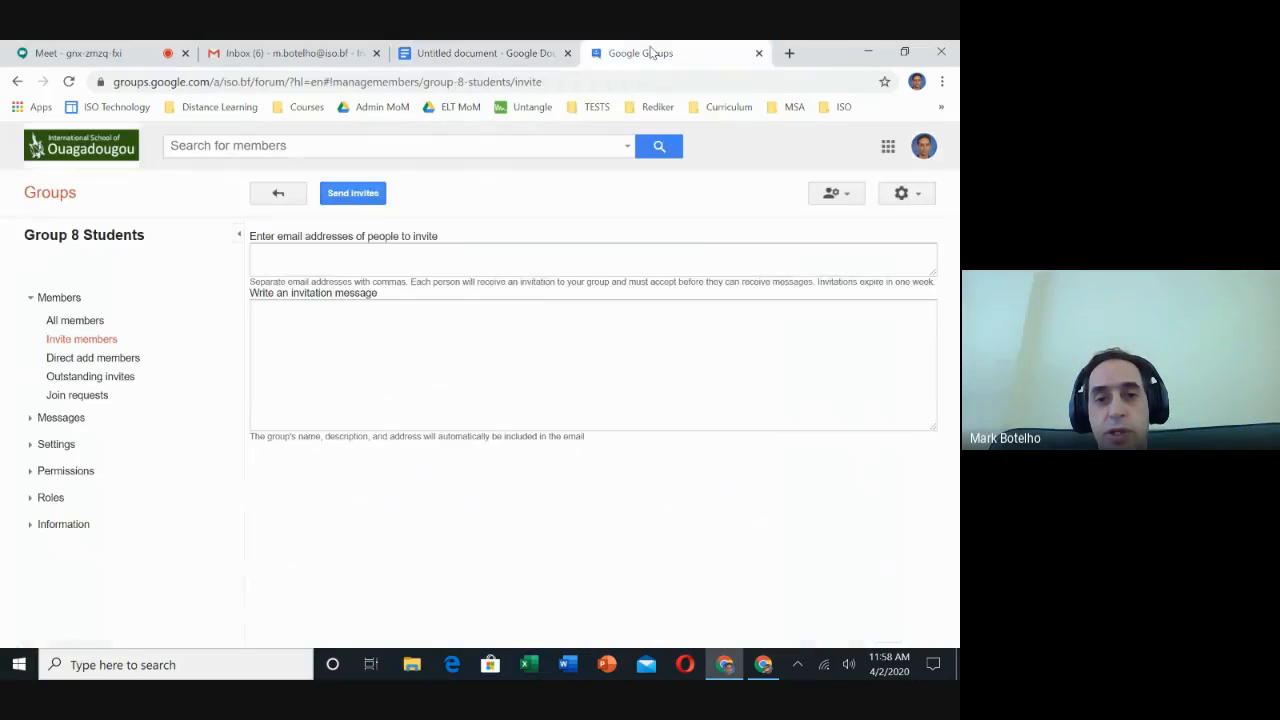
{"action": "left_click", "coordinate": [305, 256]}
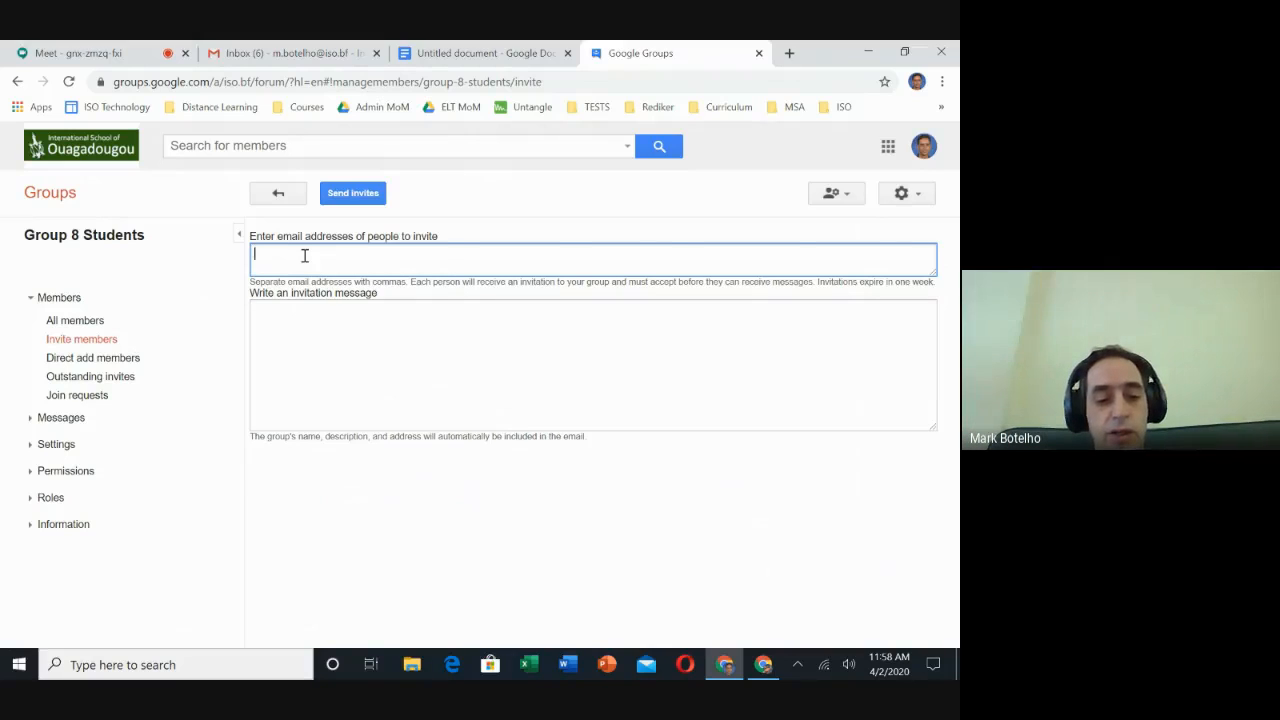
{"action": "key", "text": "ctrl+v"}
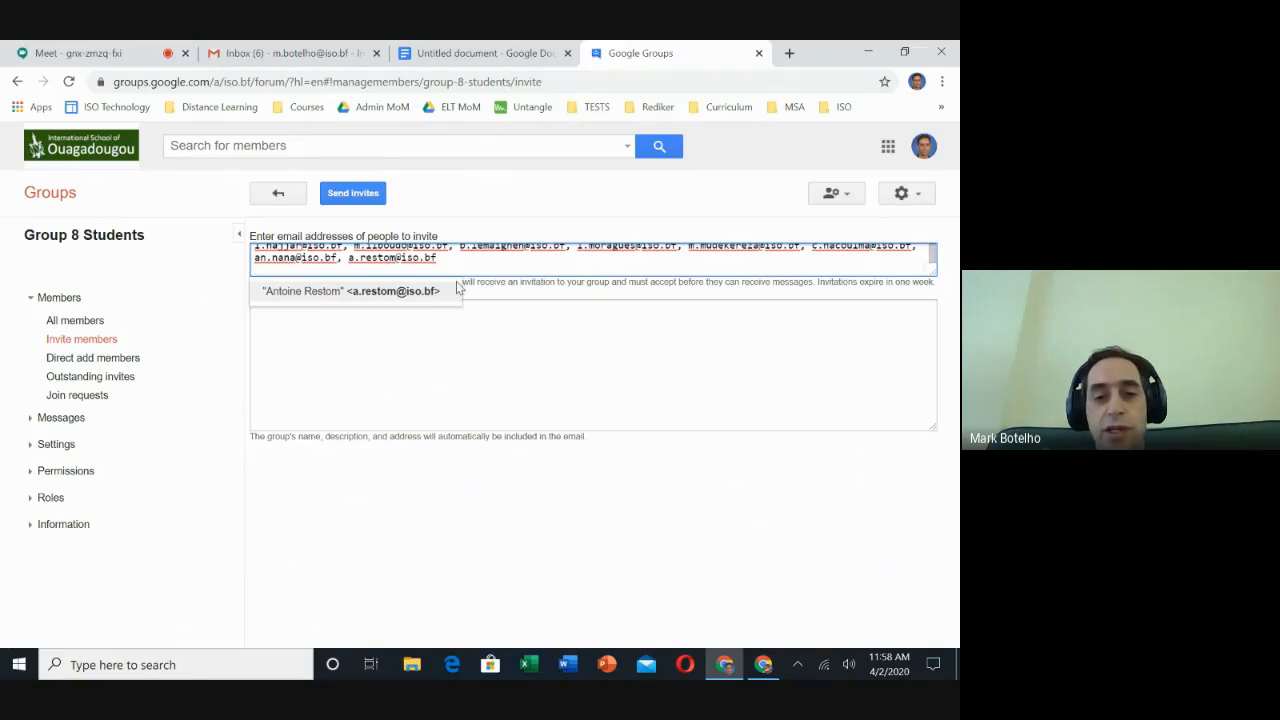
Write the invitation message "Please join my group" and send the invites.
{"action": "left_click", "coordinate": [470, 337]}
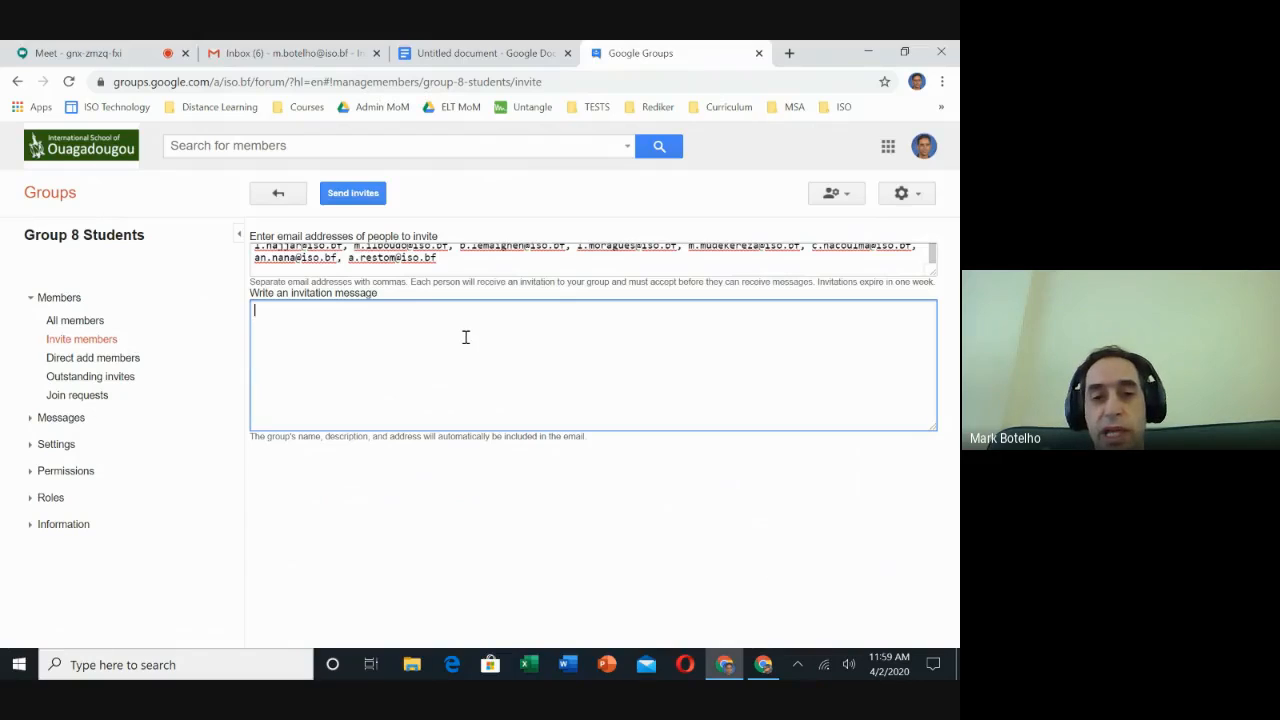
{"action": "left_click", "coordinate": [371, 198]}
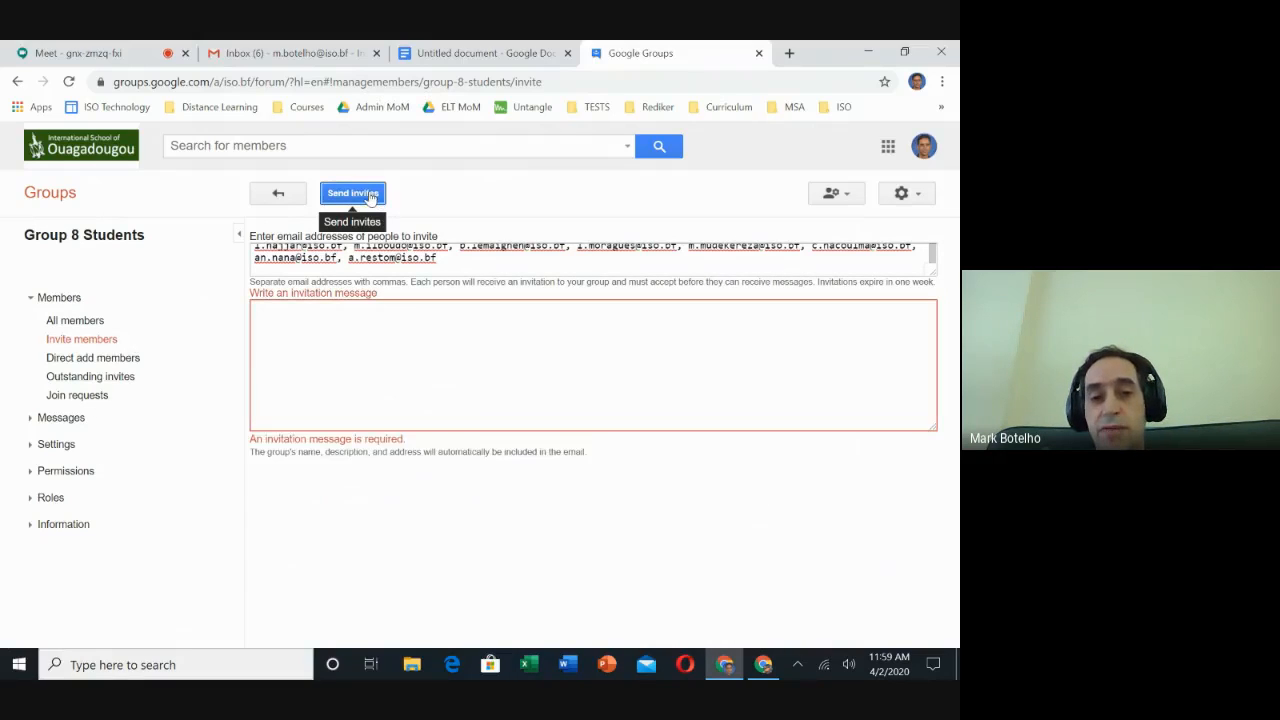
{"action": "left_click", "coordinate": [381, 329]}
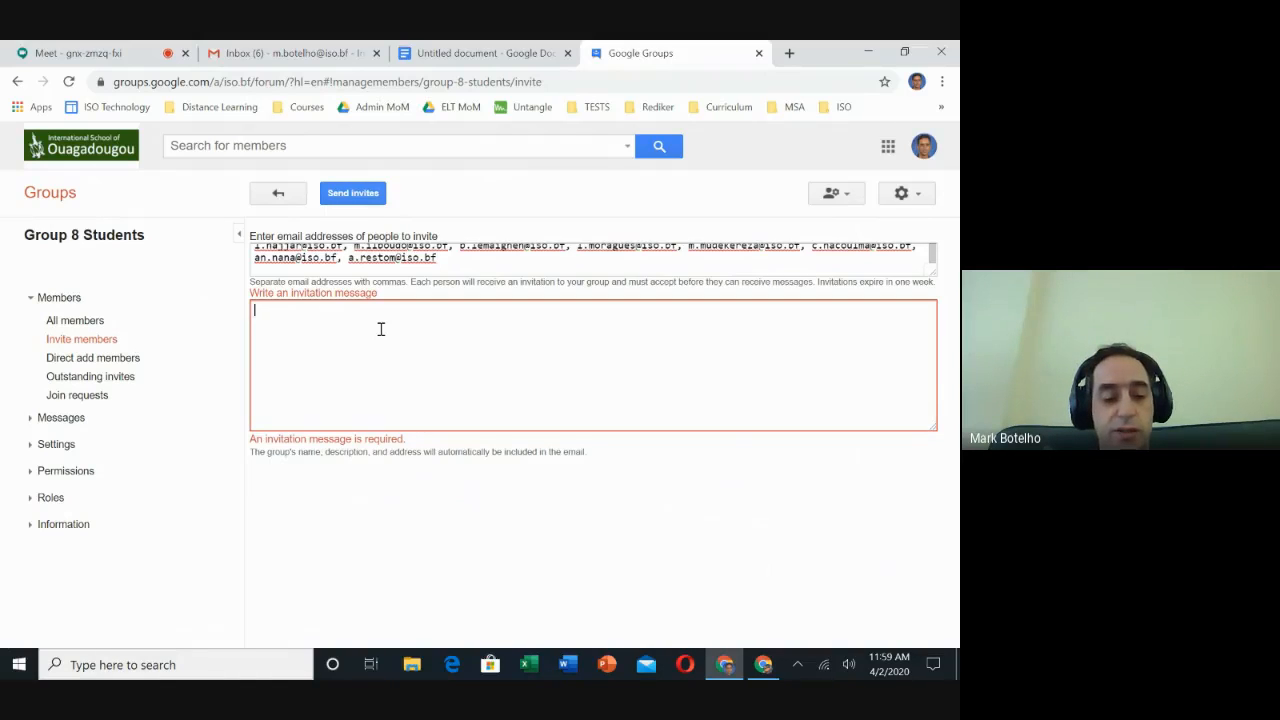
{"action": "type", "text": "P"}
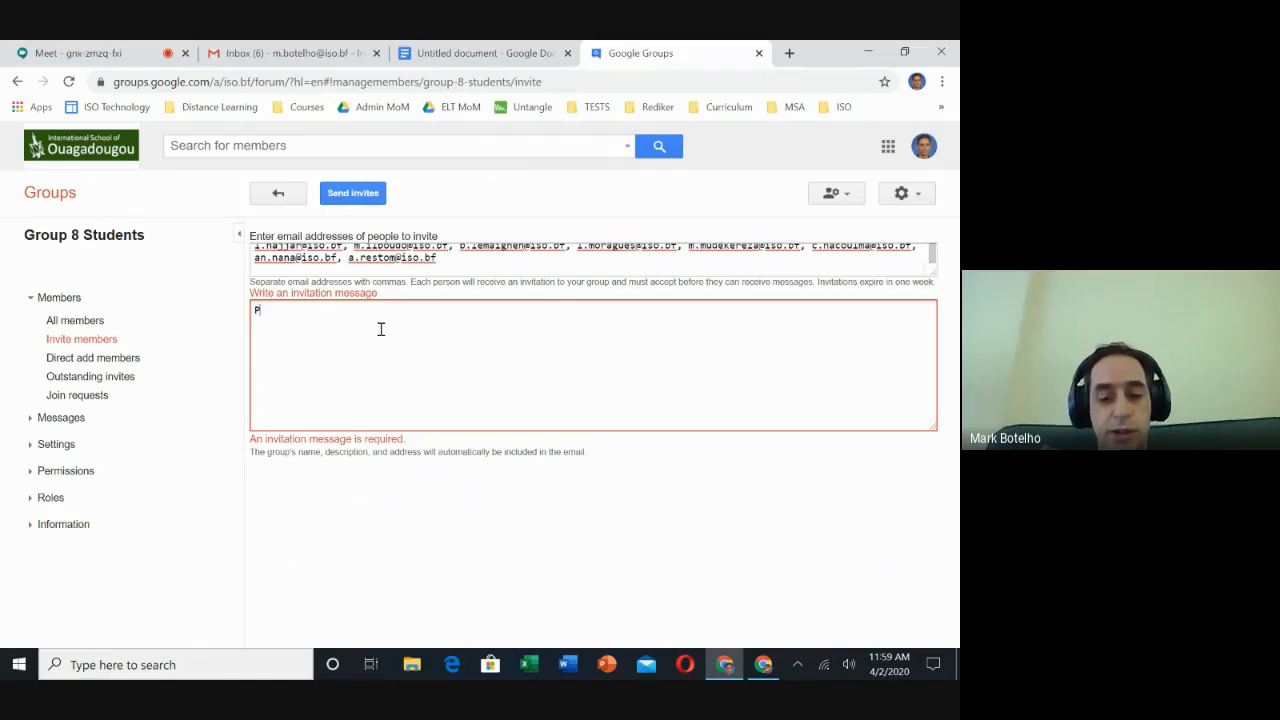
{"action": "type", "text": "lease join "}
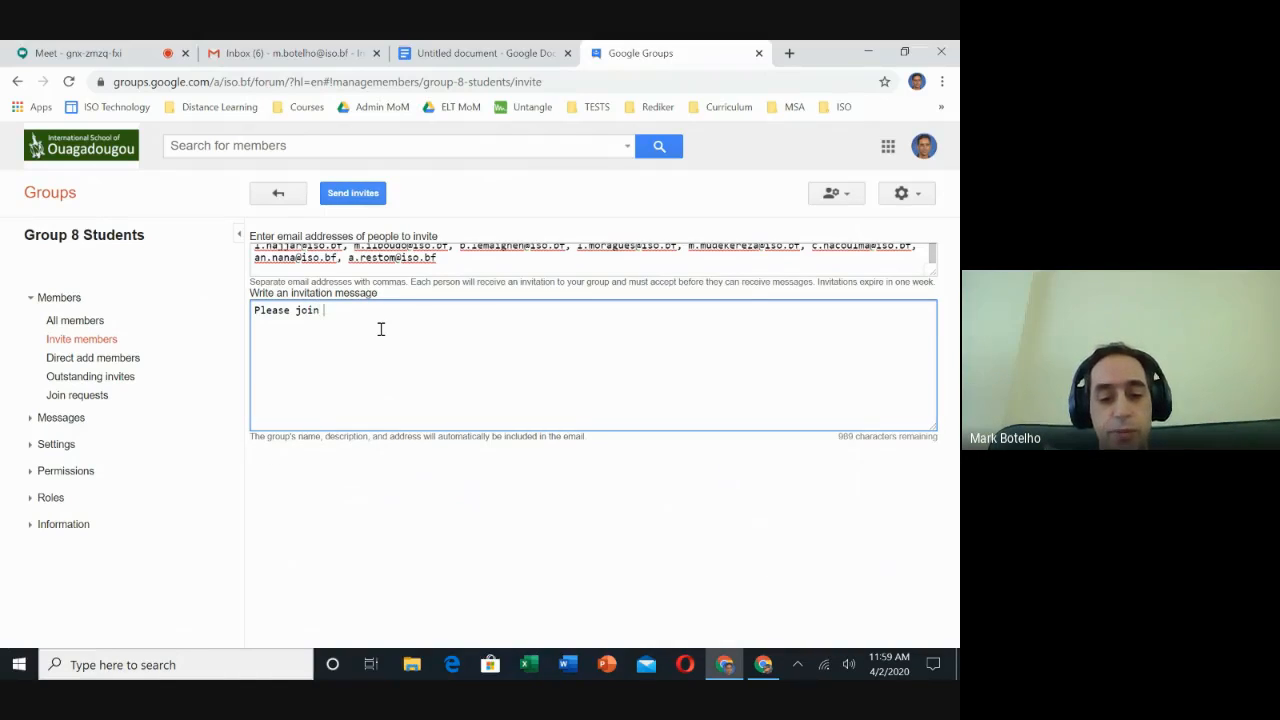
{"action": "type", "text": "my group."}
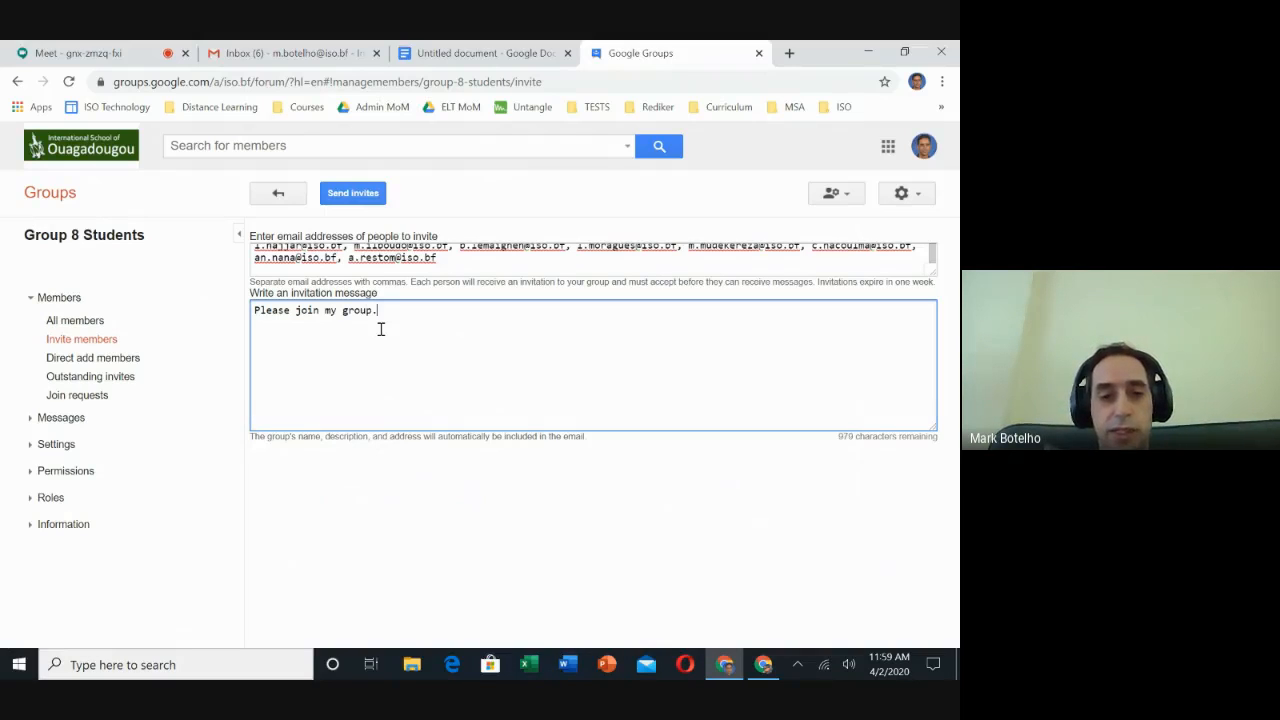
{"action": "left_click", "coordinate": [362, 194]}
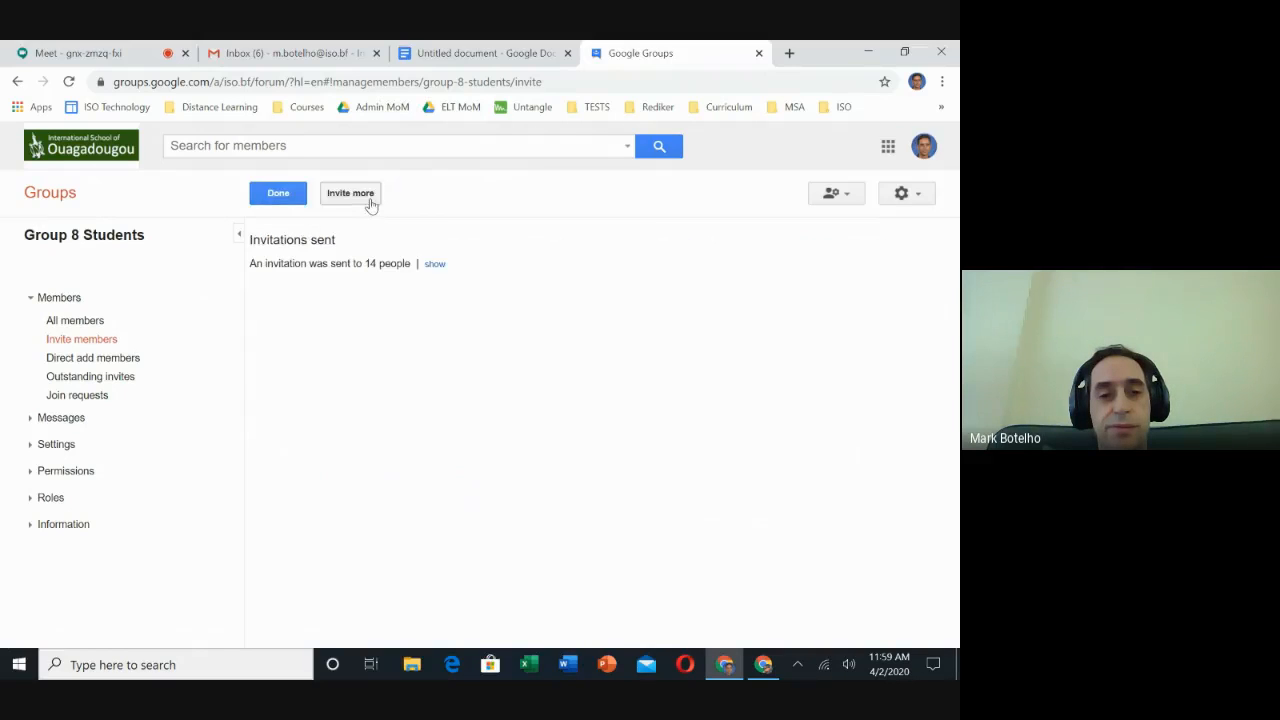
Finish inviting, reload the My groups list and open Group 8 Students' general information settings.
{"action": "left_click", "coordinate": [283, 198]}
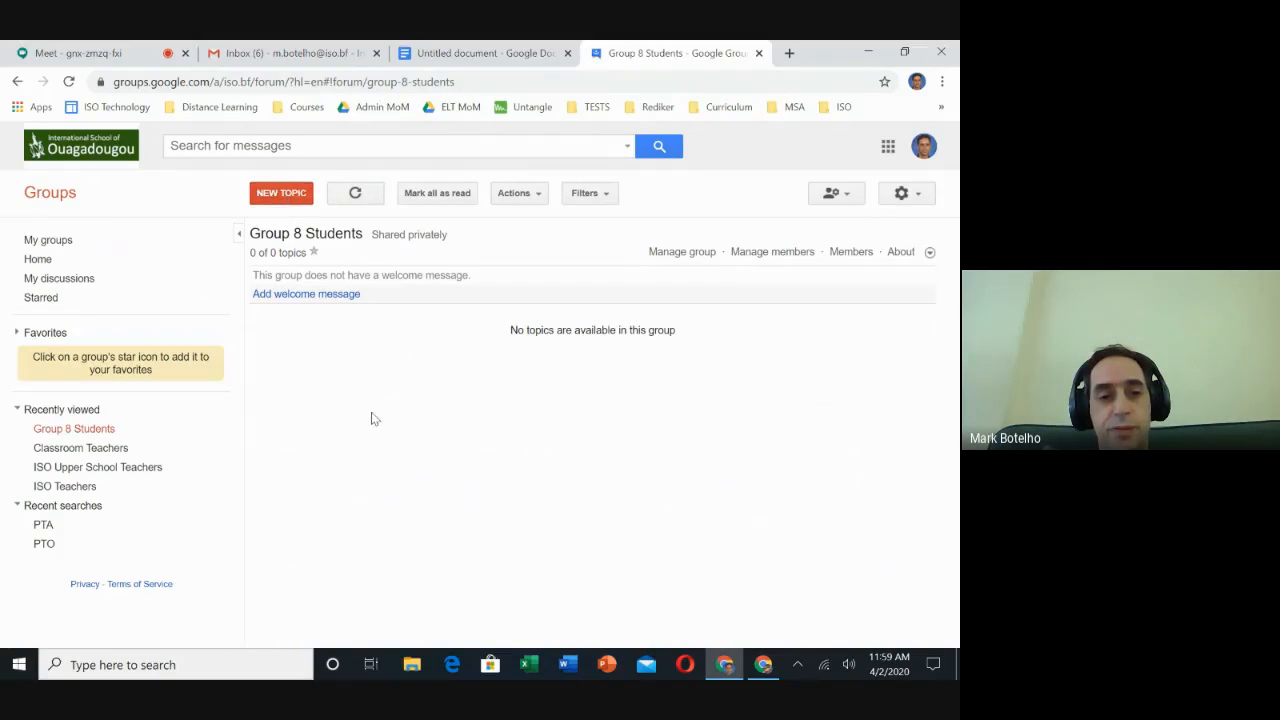
{"action": "left_click", "coordinate": [44, 241]}
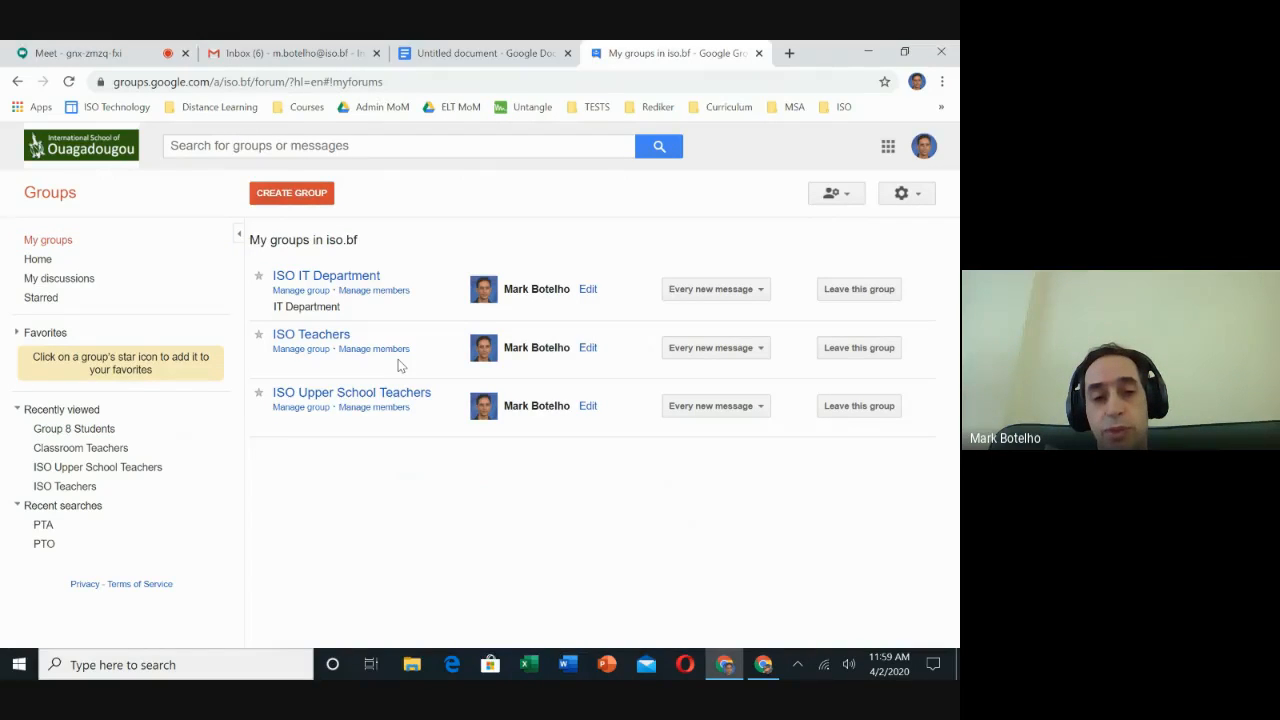
{"action": "left_click", "coordinate": [68, 80]}
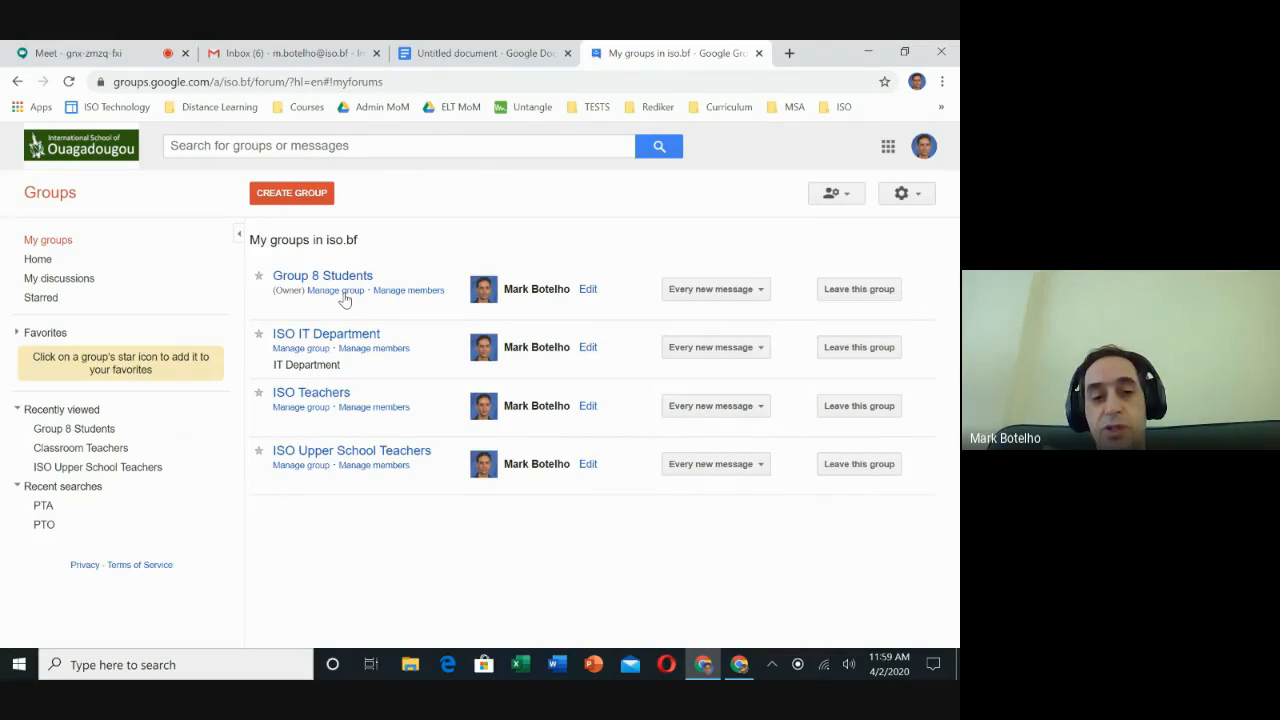
{"action": "left_click", "coordinate": [341, 291]}
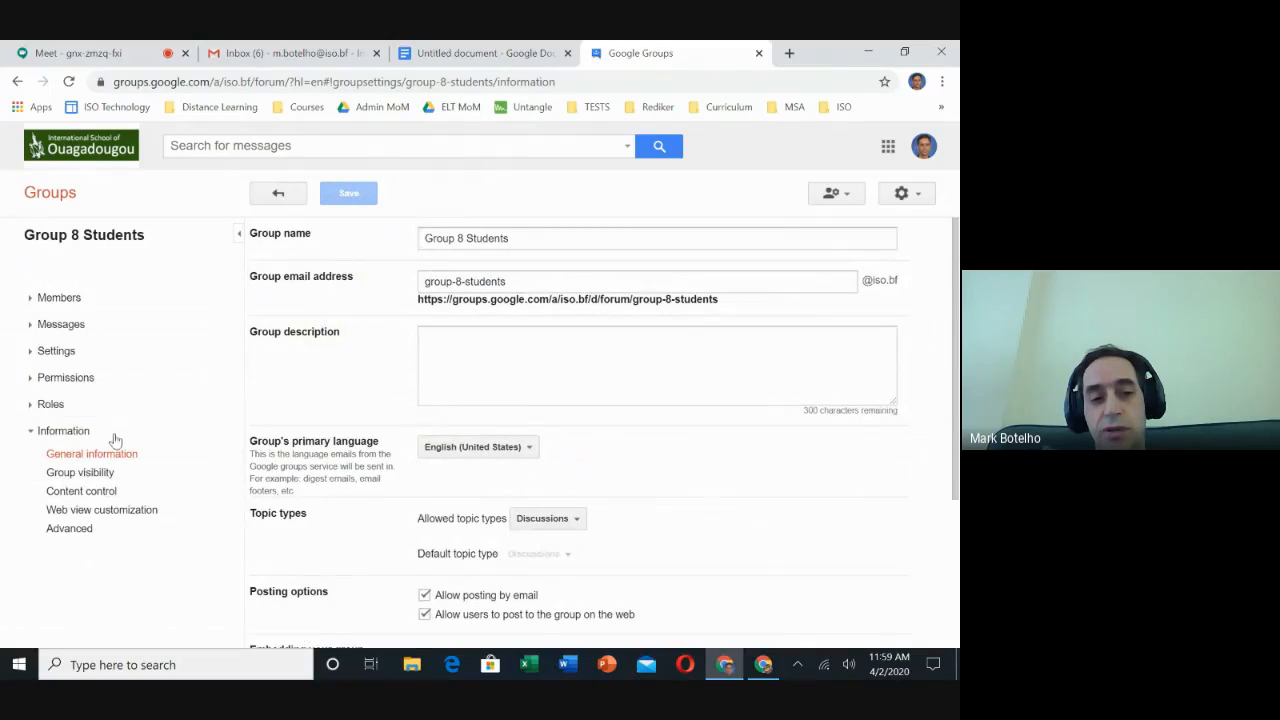
{"action": "scroll", "coordinate": [654, 463], "scroll_direction": "down", "scroll_amount": 2}
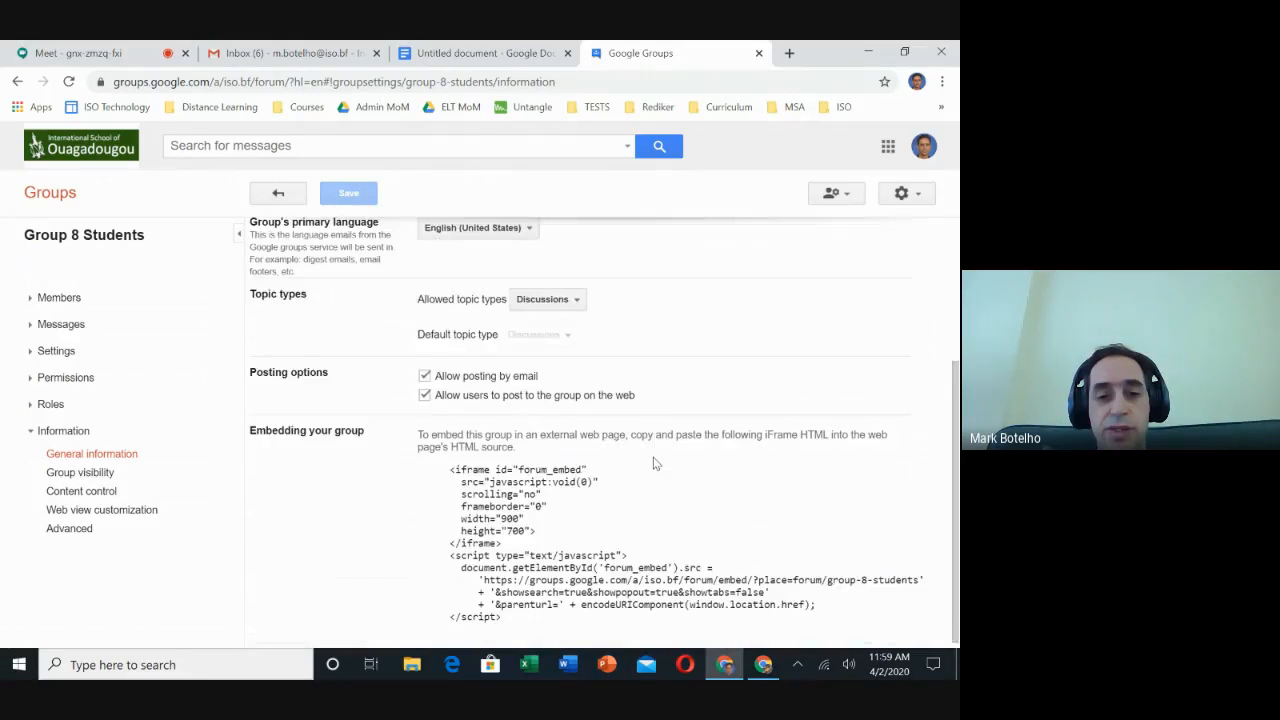
Scroll back up the general information settings and open the group's Advanced settings.
{"action": "scroll", "coordinate": [655, 463], "scroll_direction": "up", "scroll_amount": 1}
{"action": "scroll", "coordinate": [655, 463], "scroll_direction": "up", "scroll_amount": 1}
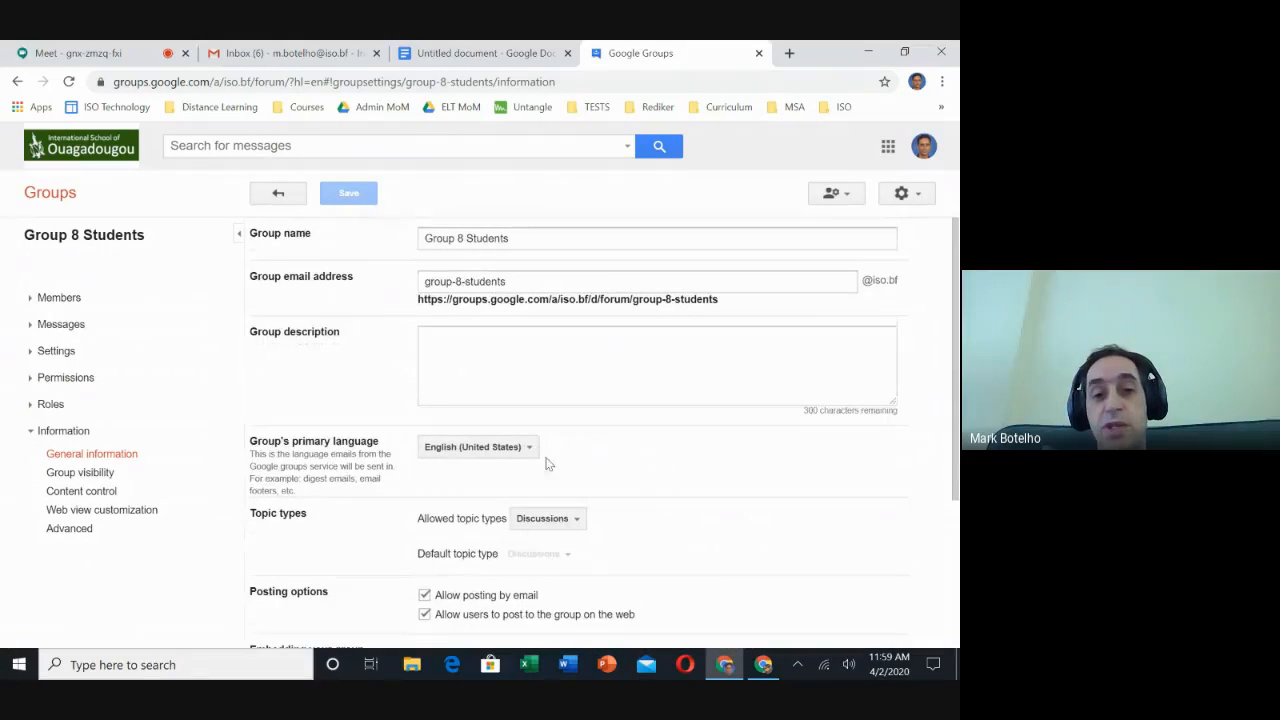
{"action": "left_click", "coordinate": [75, 529]}
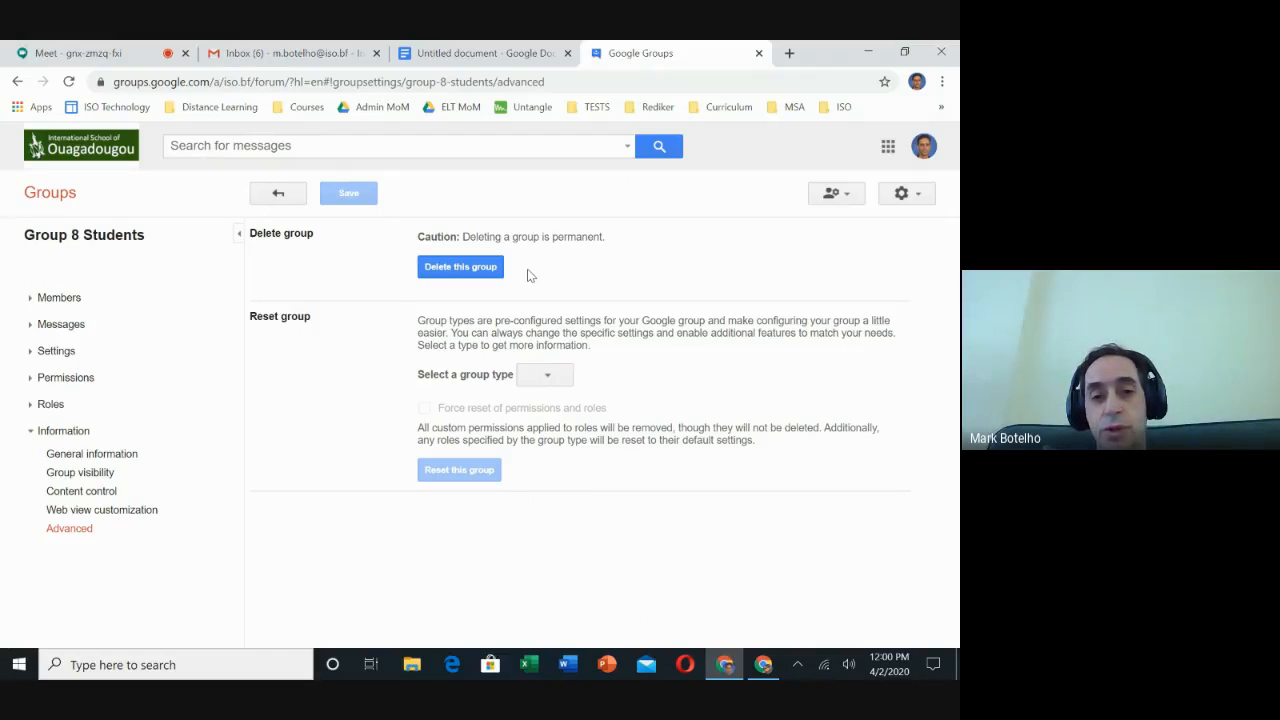
Return to the group's page, switch to Gmail and start a new message addressed to the Group 8 Students group.
{"action": "left_click", "coordinate": [278, 193]}
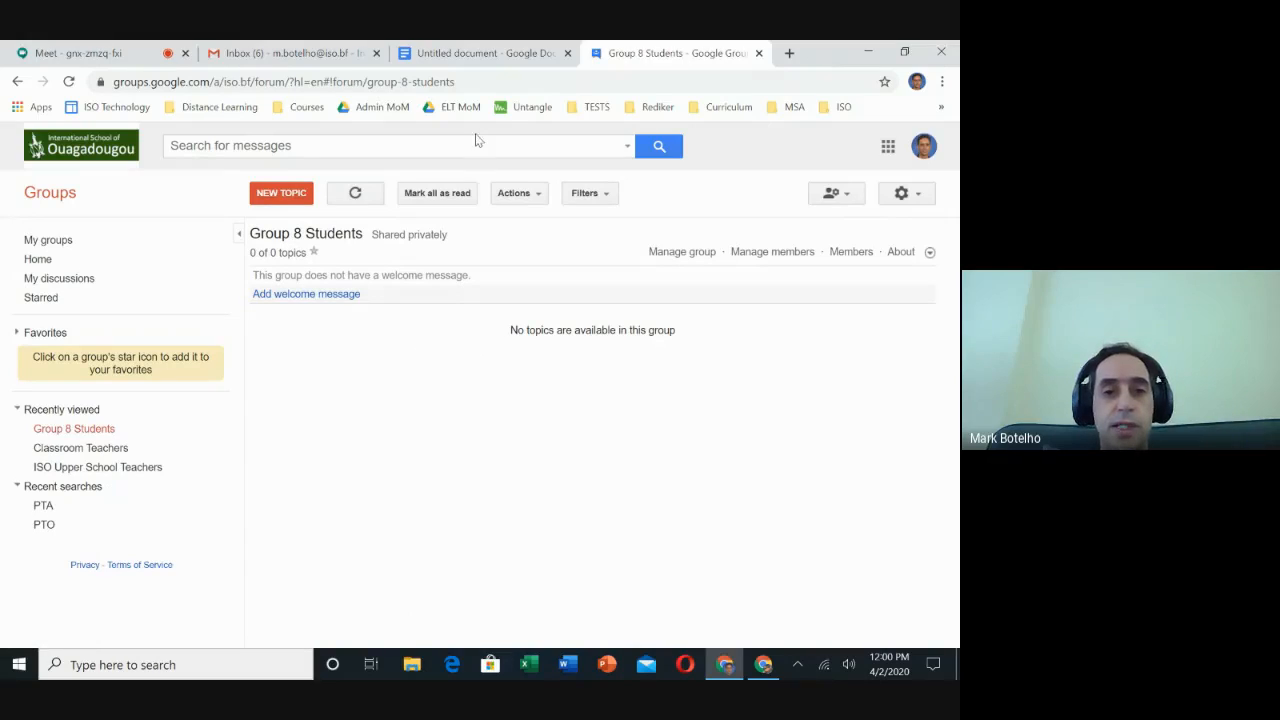
{"action": "left_click", "coordinate": [309, 50]}
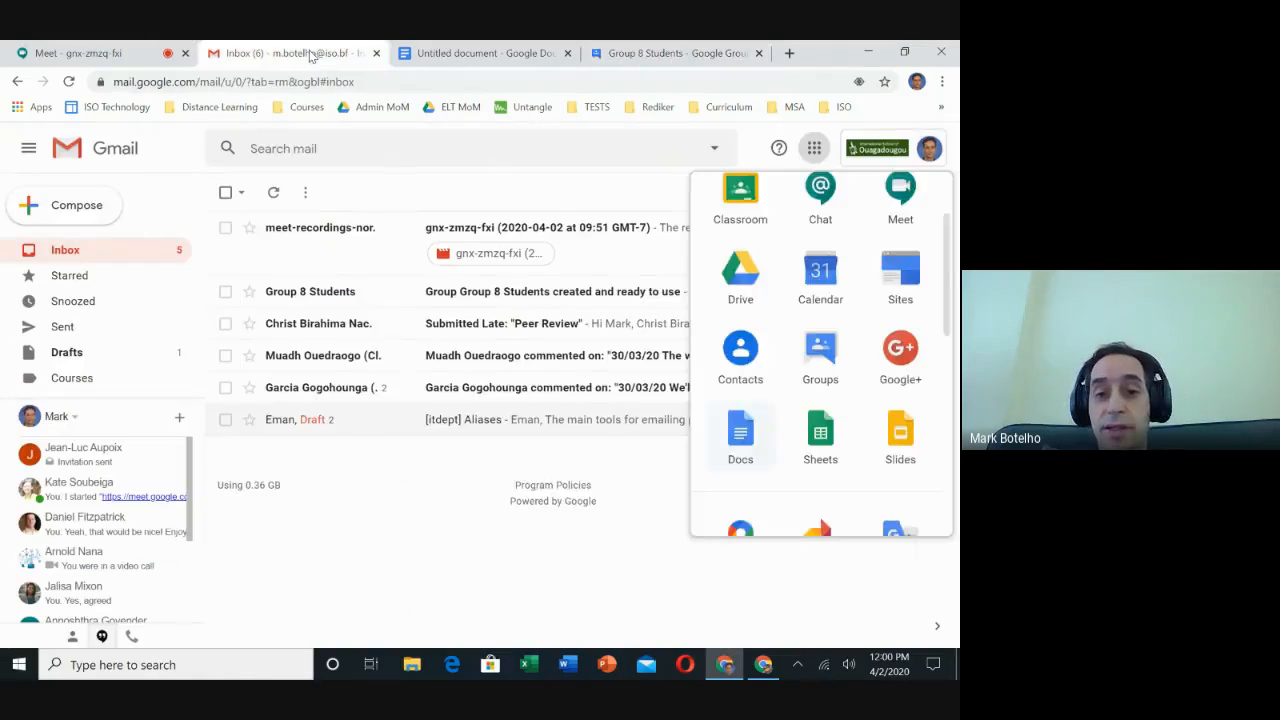
{"action": "left_click", "coordinate": [83, 209]}
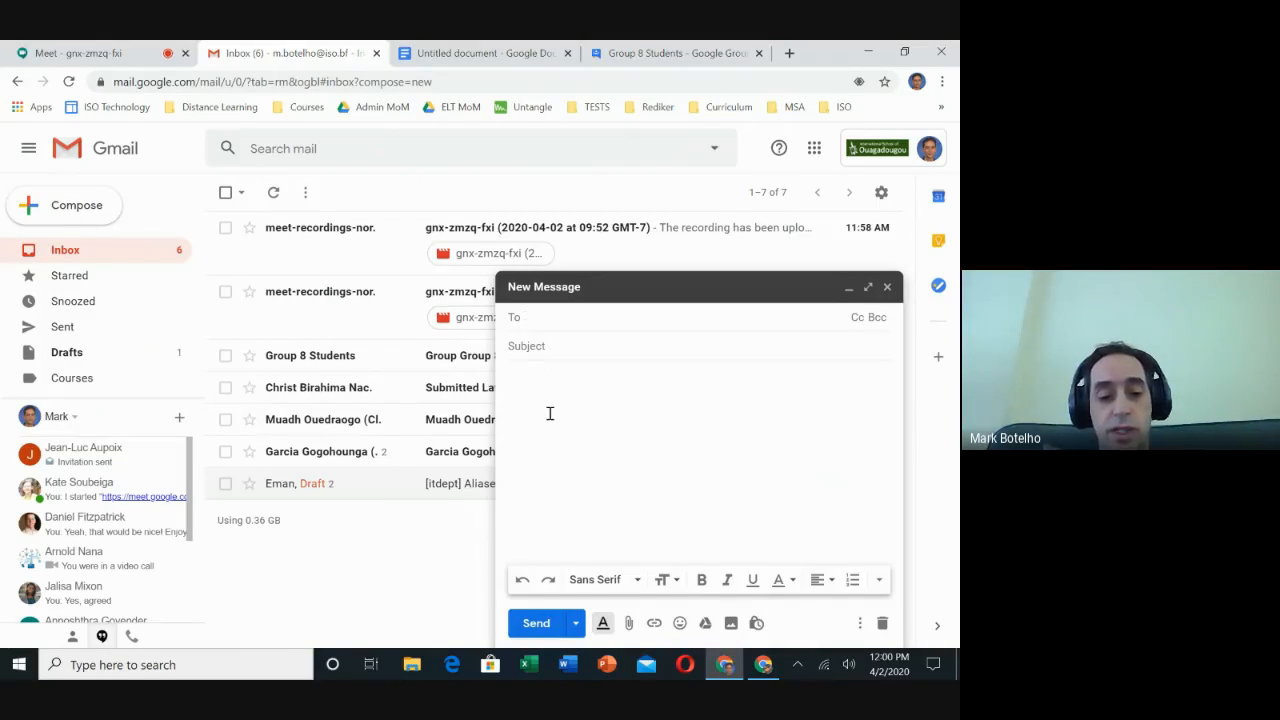
{"action": "type", "text": "group"}
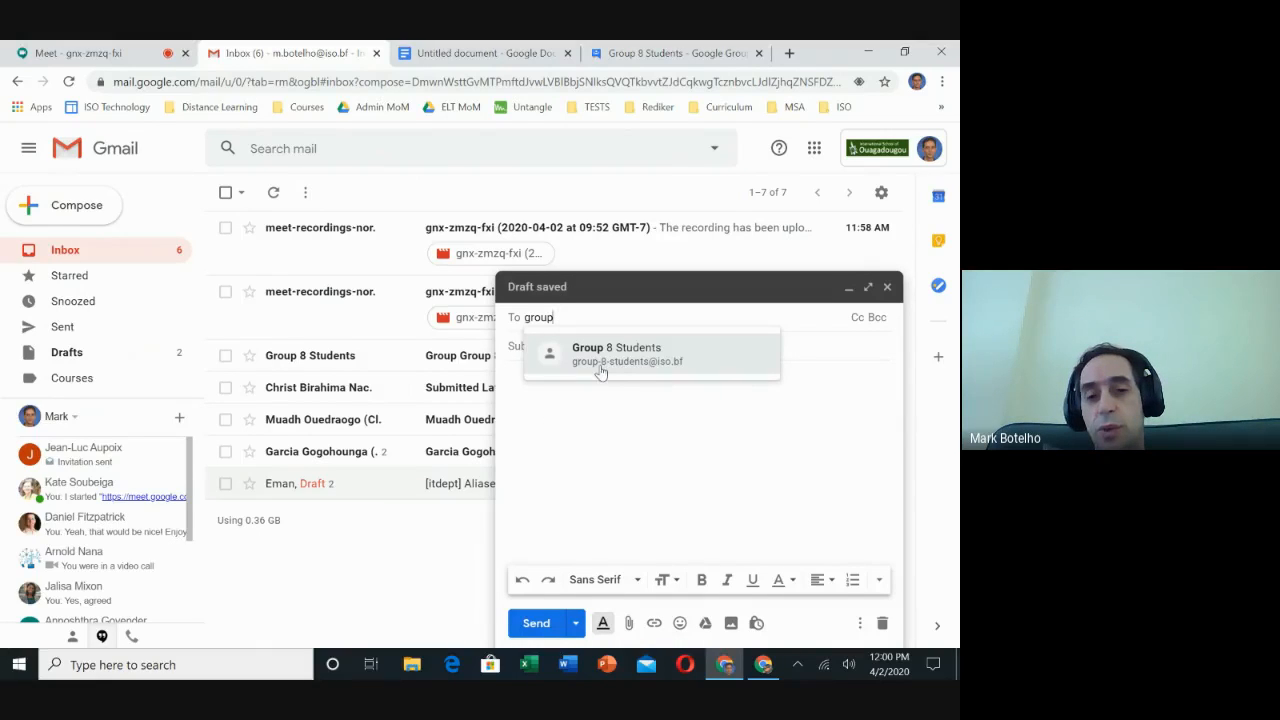
{"action": "mouse_move", "coordinate": [607, 375]}
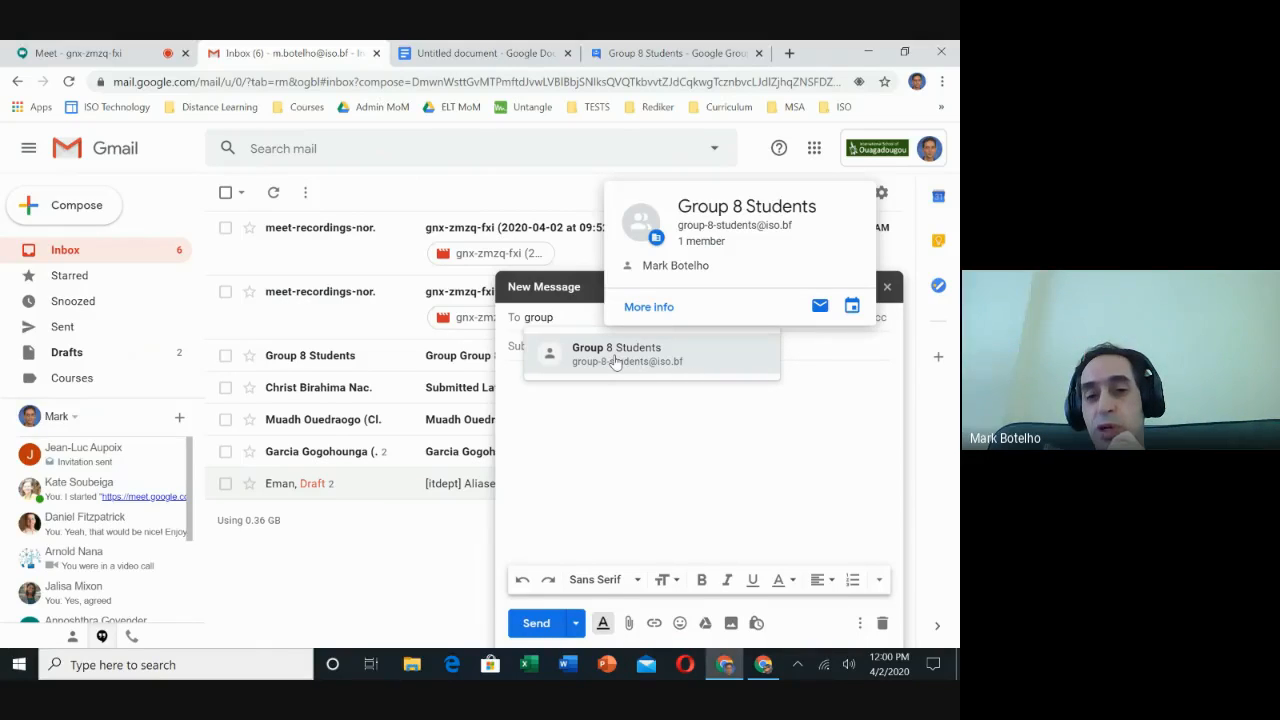
{"action": "left_click", "coordinate": [616, 360]}
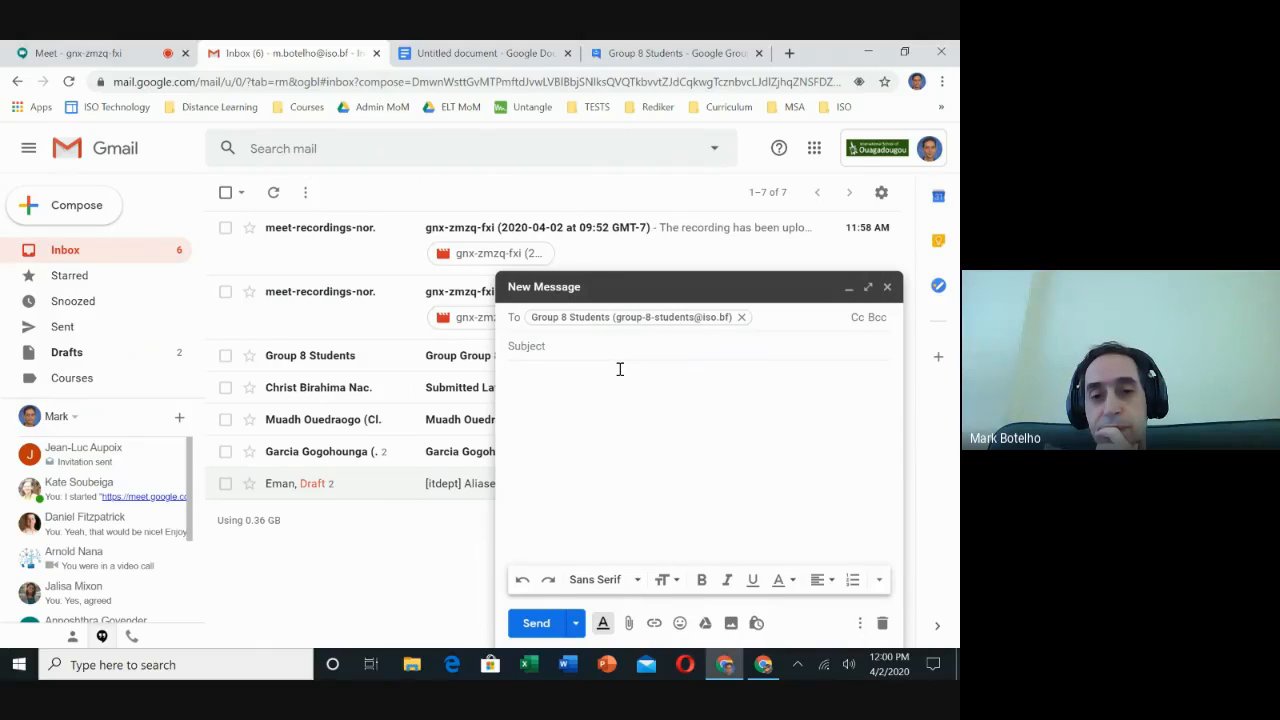
Enter the subject Test Message Please Disregard, correcting the typo, and send the message to the group.
{"action": "left_click", "coordinate": [602, 346]}
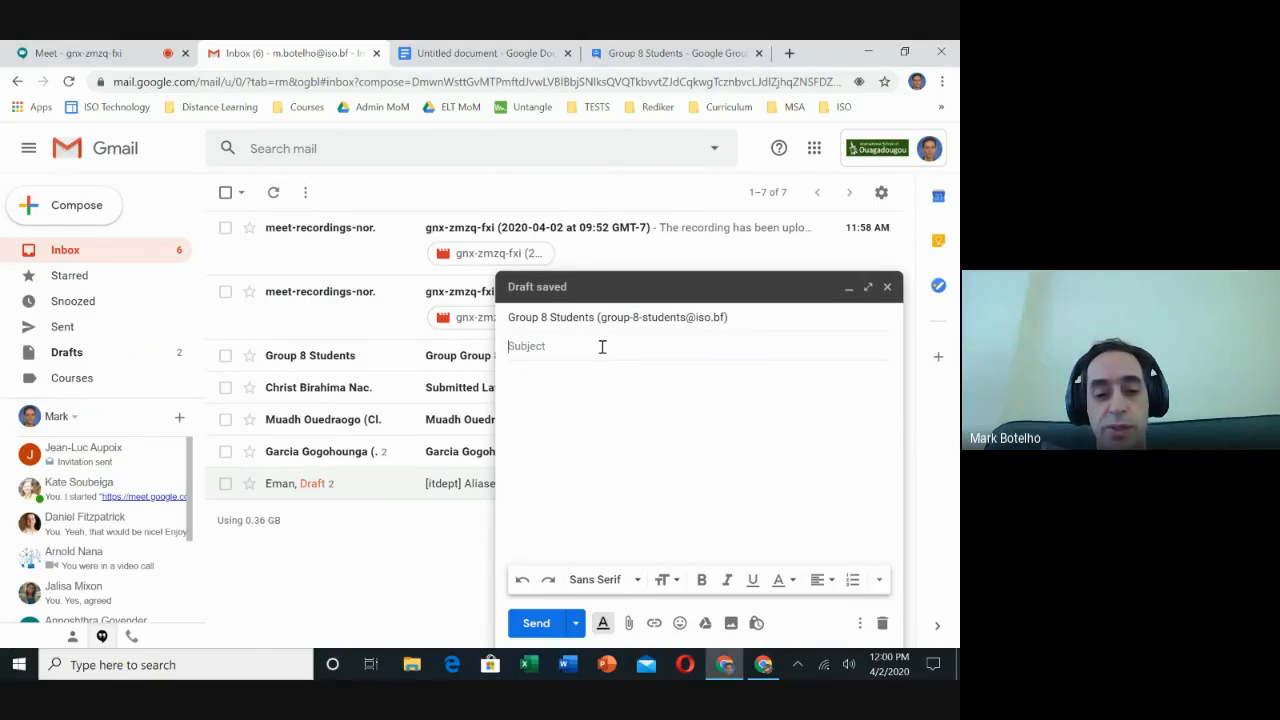
{"action": "type", "text": "Test"}
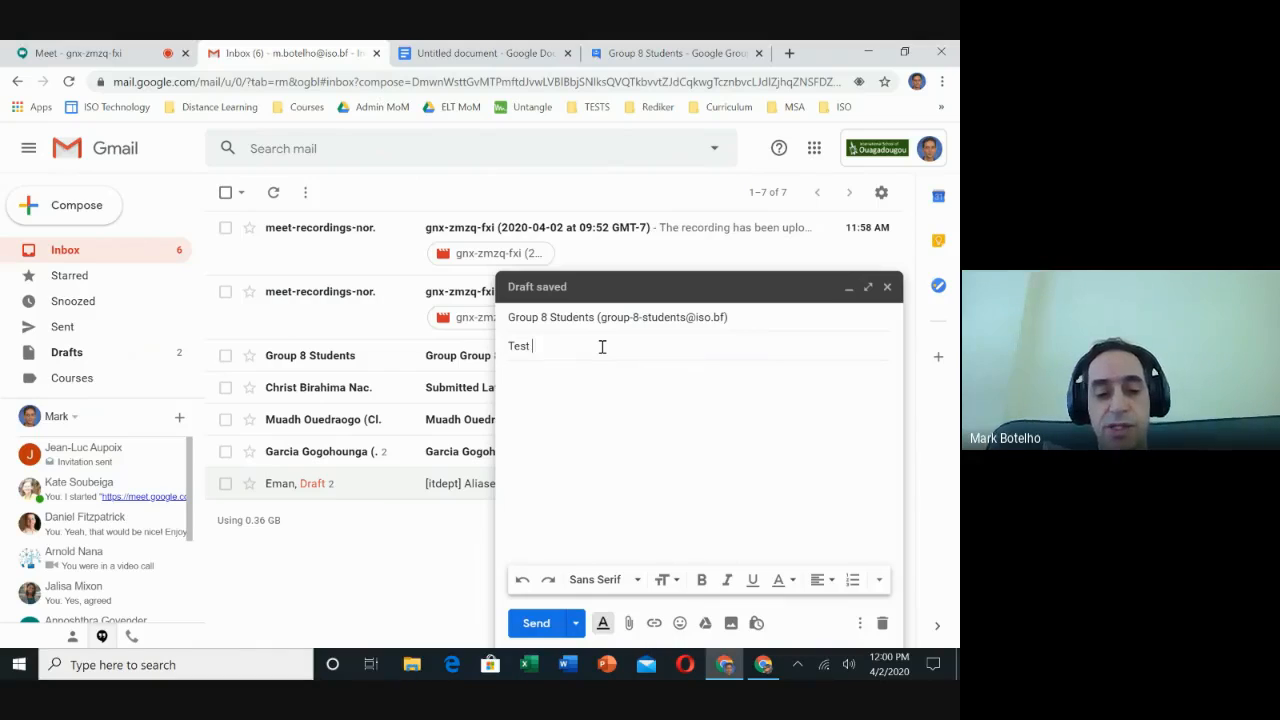
{"action": "type", "text": " Message"}
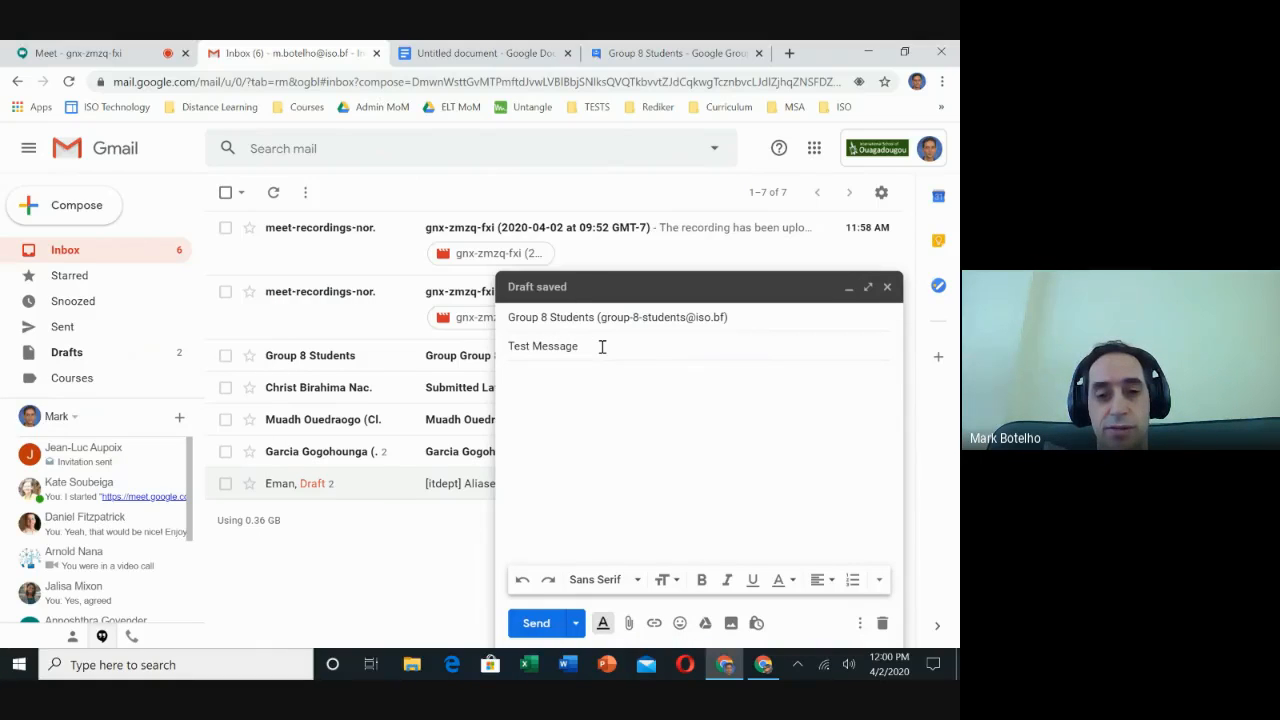
{"action": "type", "text": " Please"}
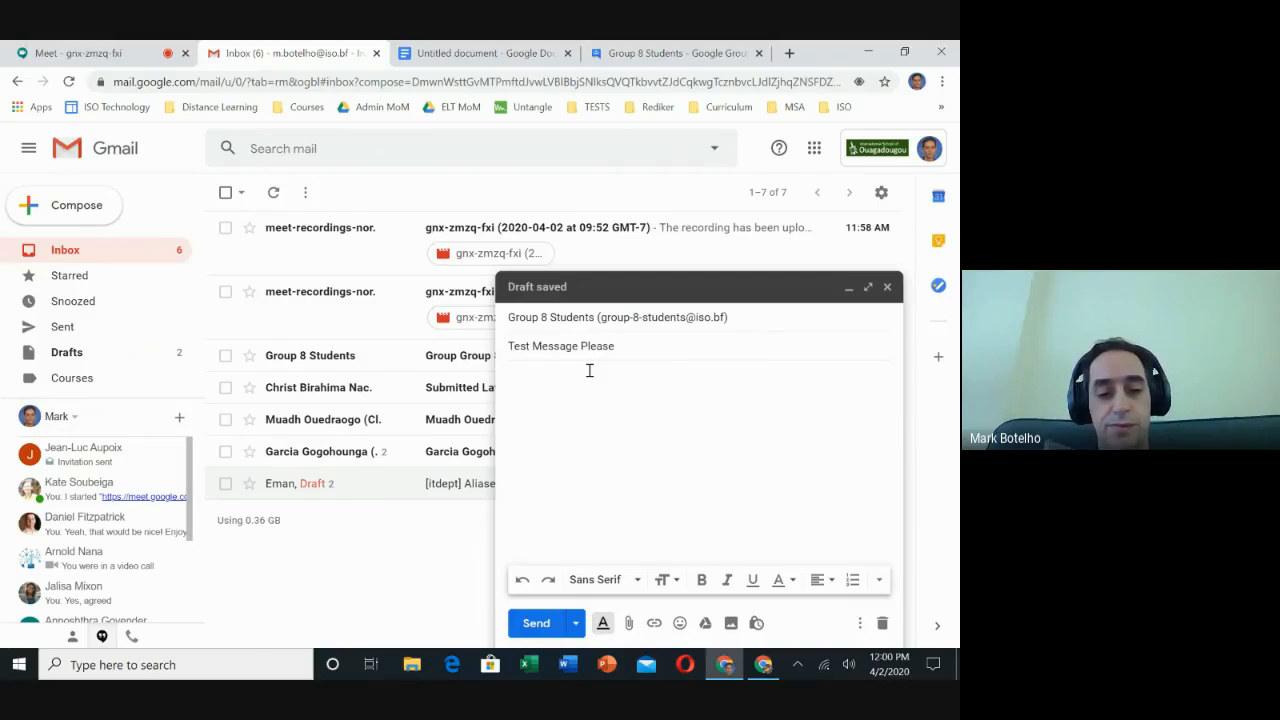
{"action": "type", "text": " Dsregard"}
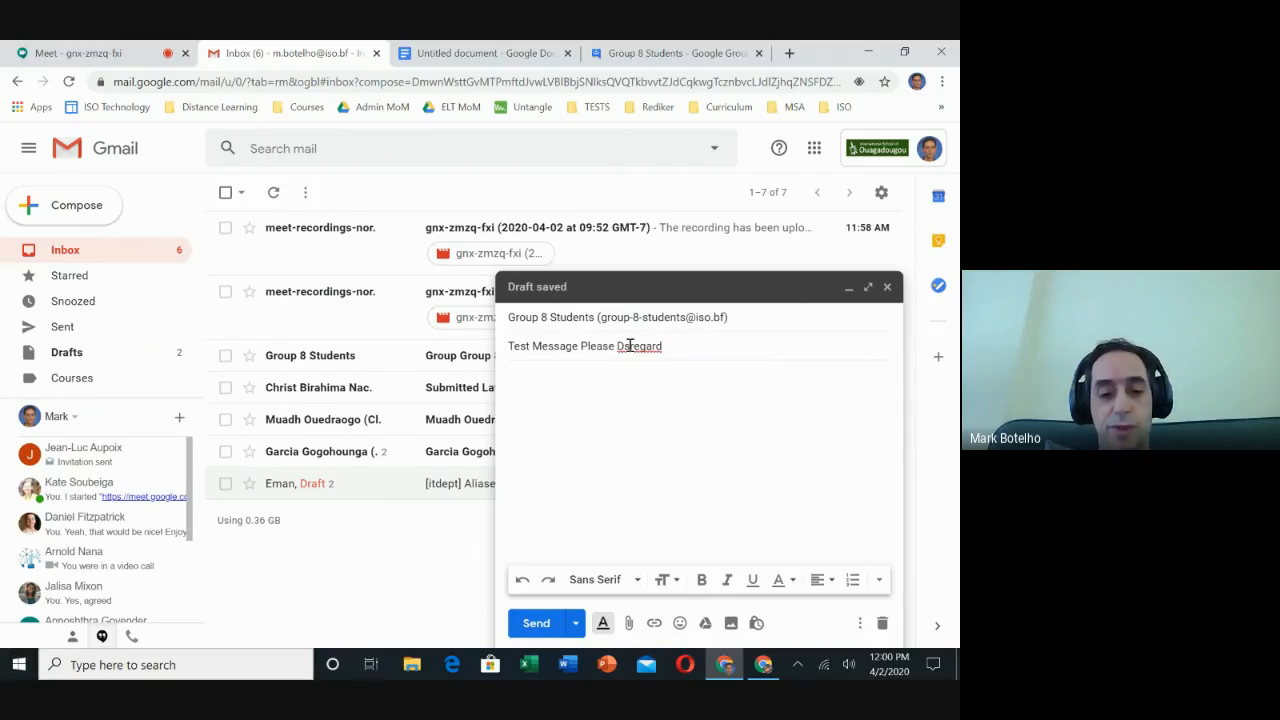
{"action": "left_click", "coordinate": [624, 345]}
{"action": "type", "text": "i"}
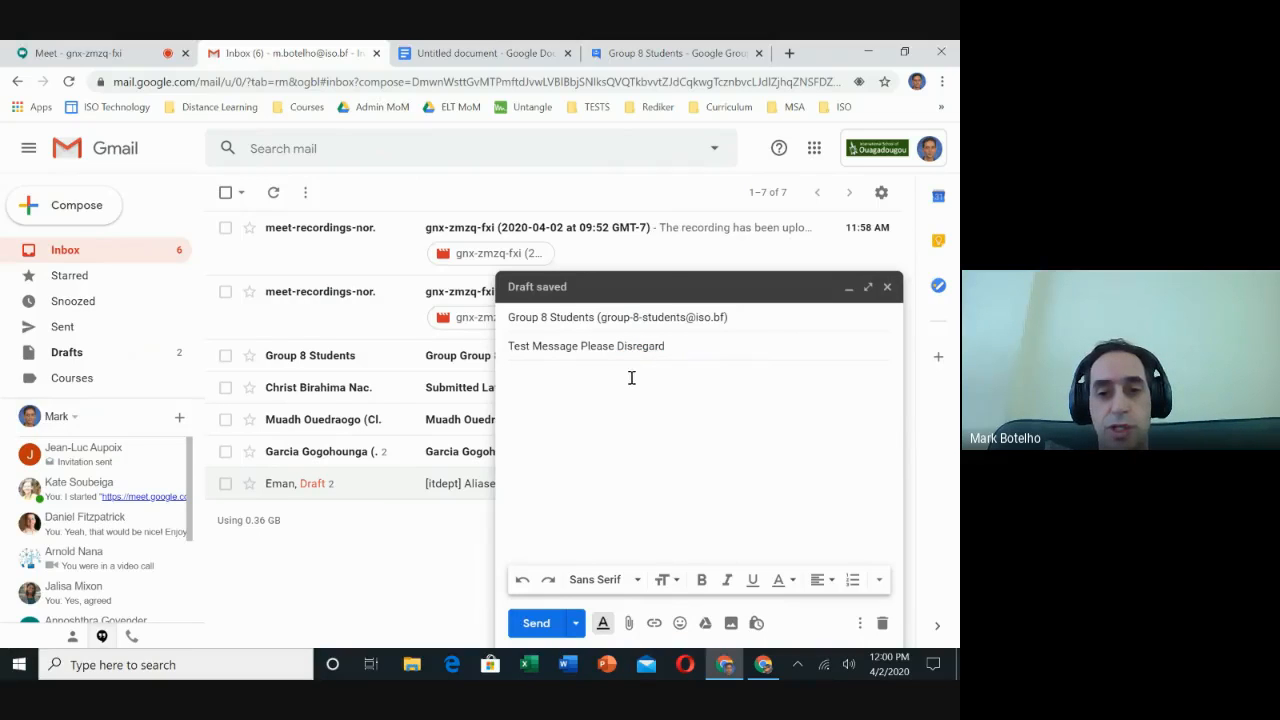
{"action": "left_click", "coordinate": [540, 622]}
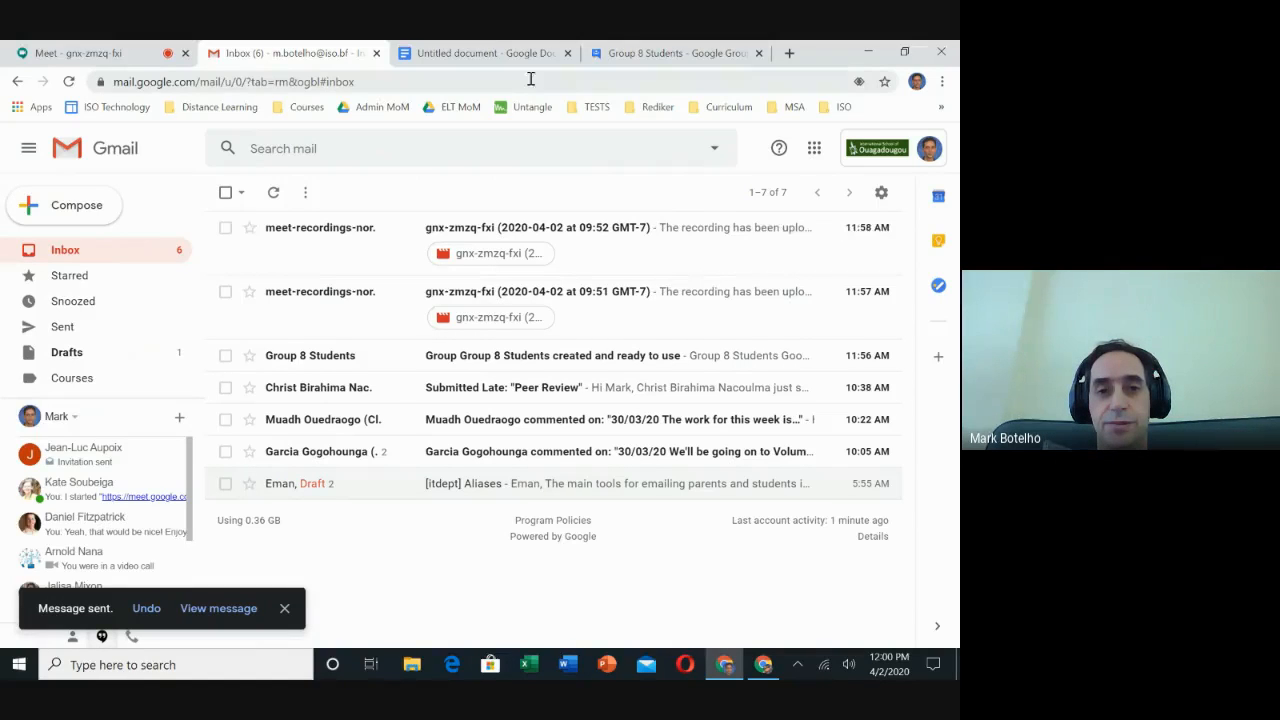
{"action": "left_click", "coordinate": [482, 53]}
{"action": "left_click", "coordinate": [136, 54]}
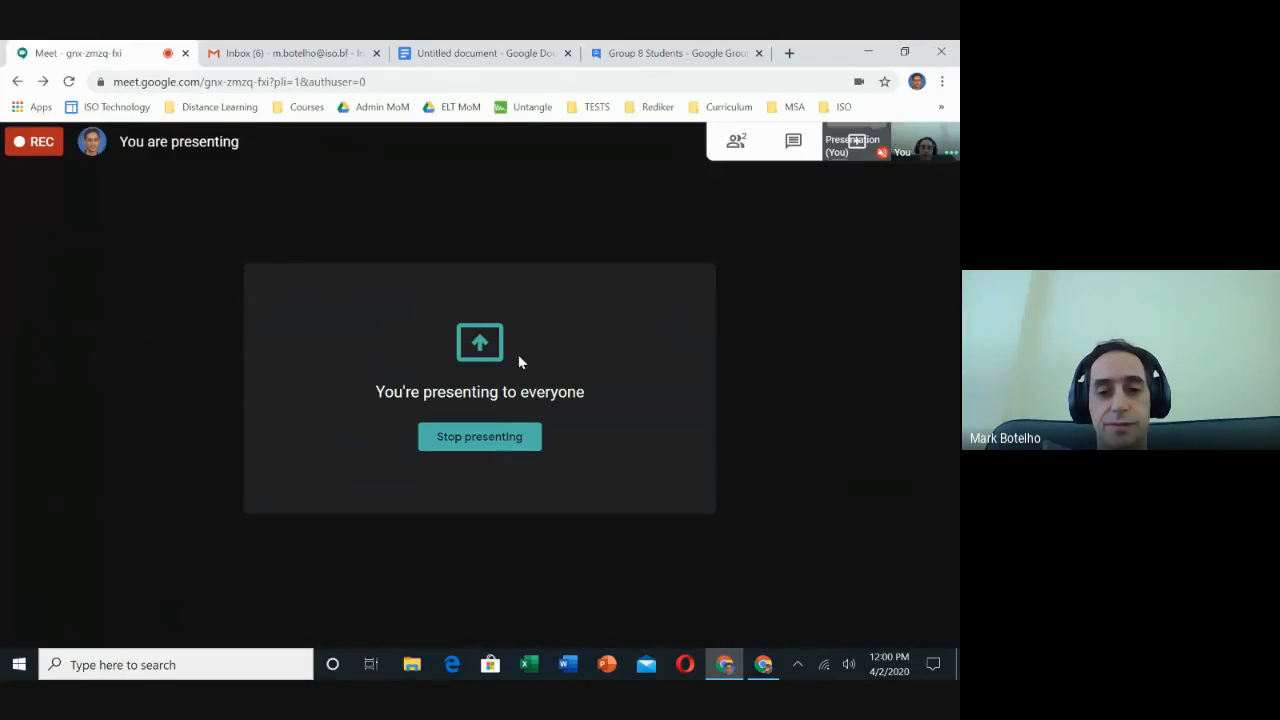